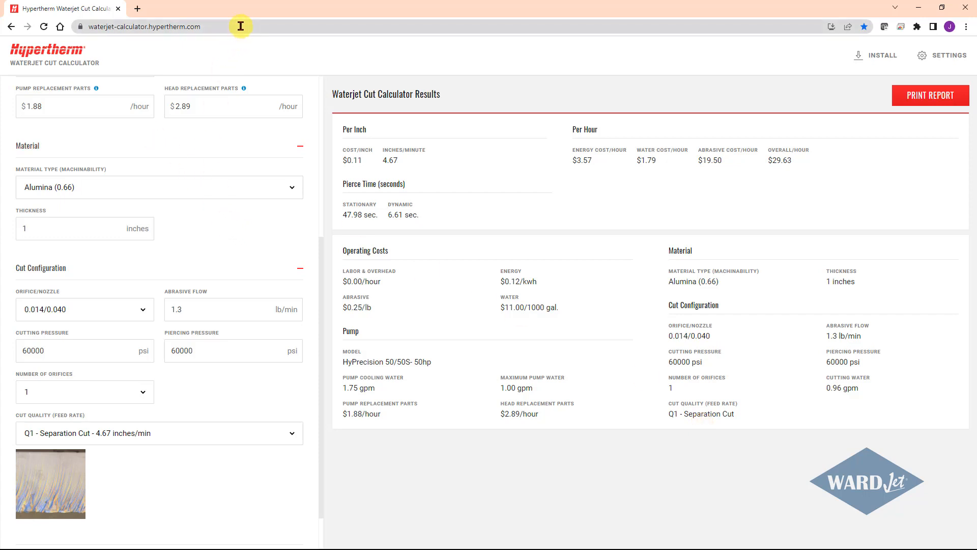
Review the calculator's web address, its install options for mobile and desktop, and the available settings categories
{"action": "left_click", "coordinate": [240, 26]}
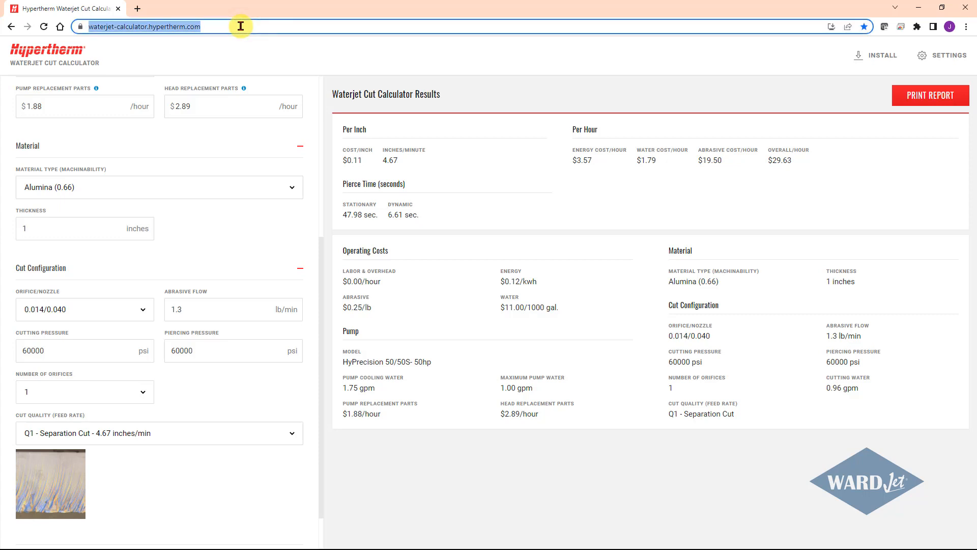
{"action": "left_click", "coordinate": [240, 26]}
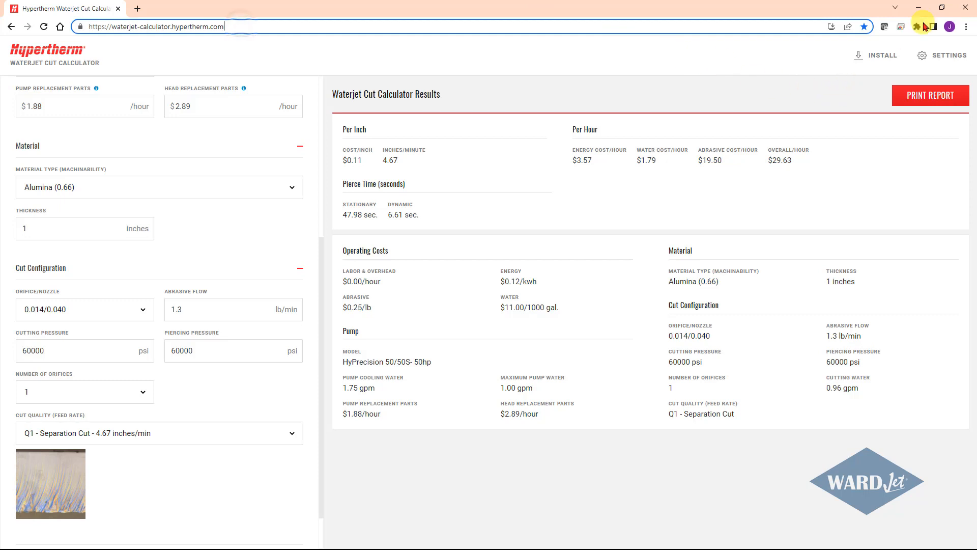
{"action": "left_click", "coordinate": [881, 61]}
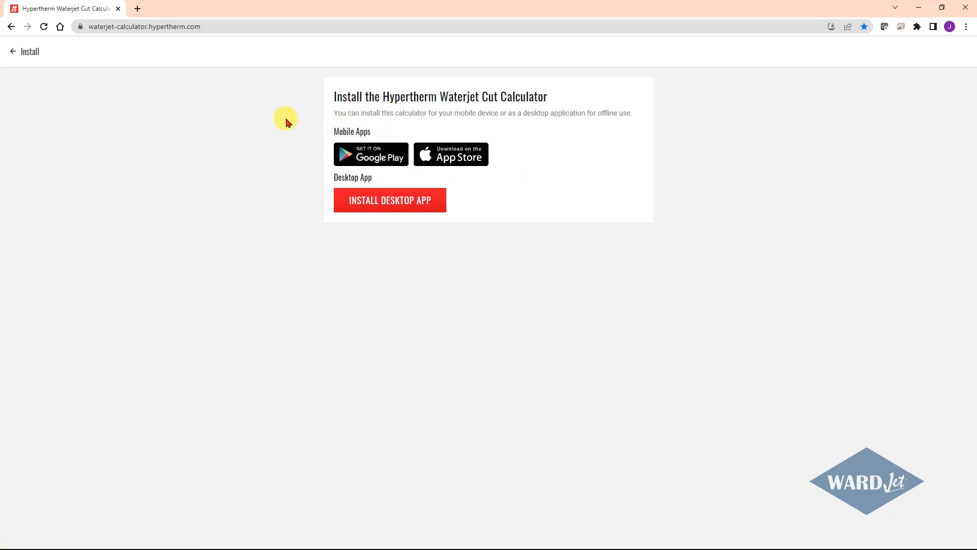
{"action": "left_click", "coordinate": [15, 51]}
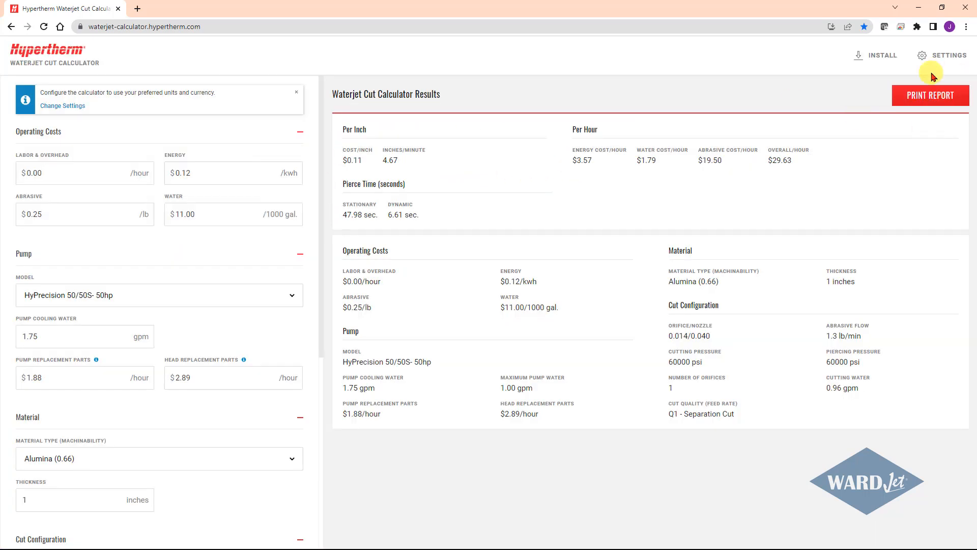
{"action": "left_click", "coordinate": [923, 59]}
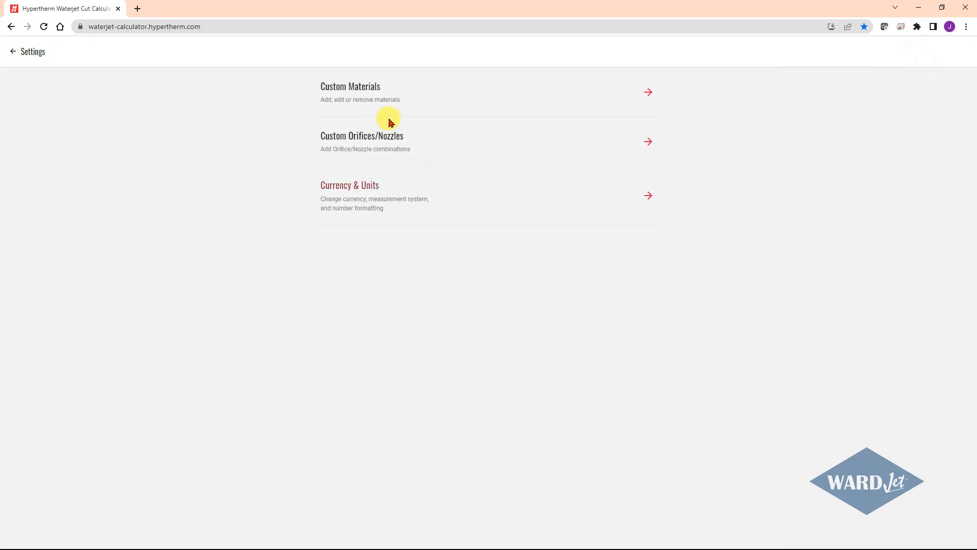
{"action": "left_click", "coordinate": [13, 53]}
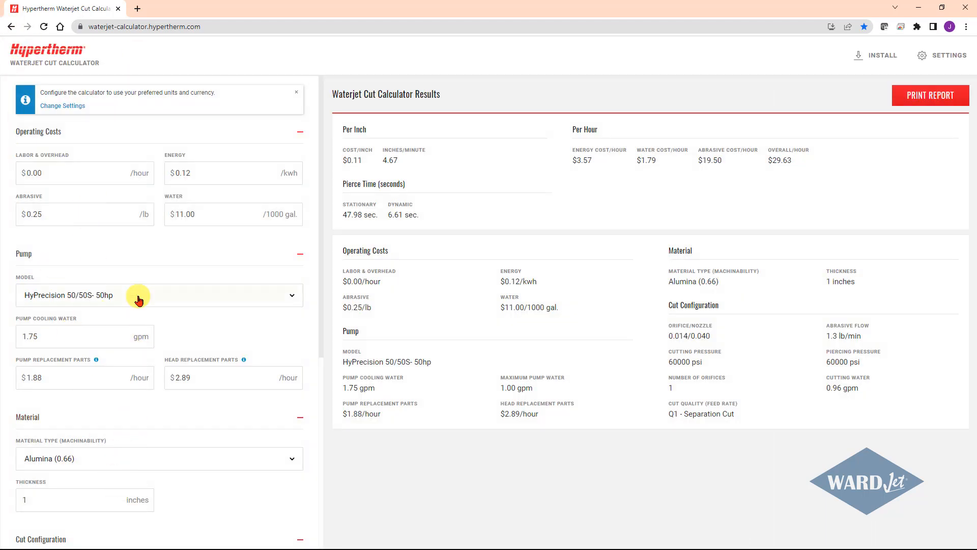
Set the pump model to HyPrecision 50/50S- 50hp
{"action": "scroll", "coordinate": [144, 277], "scroll_direction": "down", "scroll_amount": 1}
{"action": "left_click", "coordinate": [180, 247]}
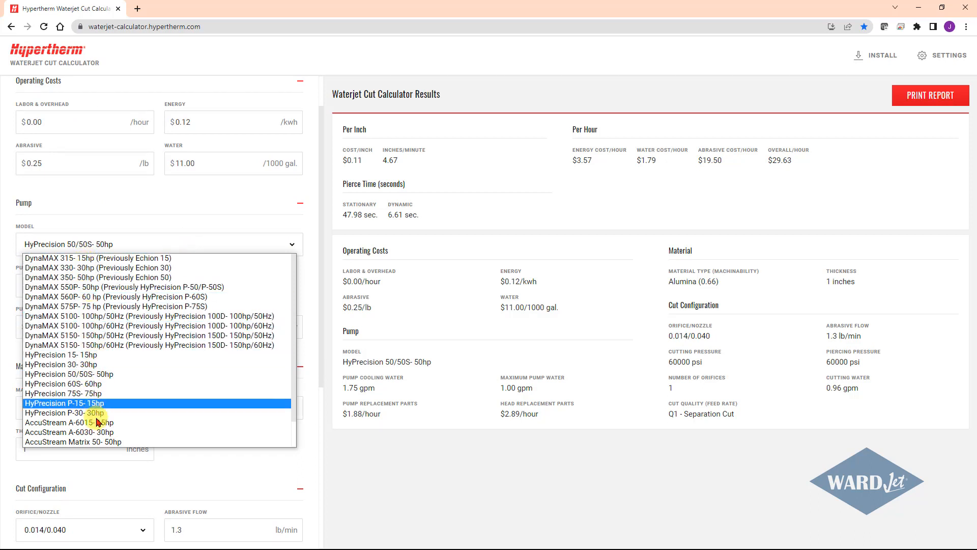
{"action": "left_click", "coordinate": [81, 377]}
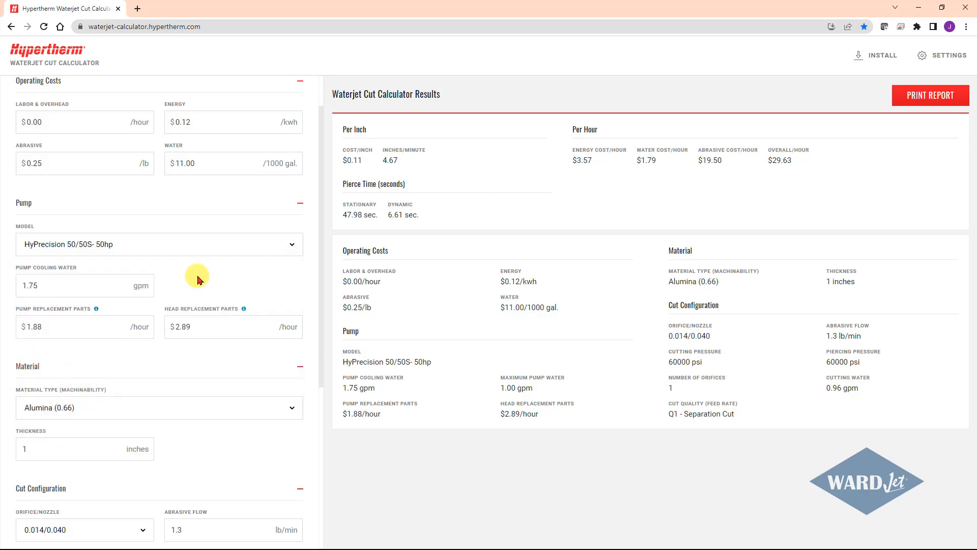
Set the calculator's material type to Molybdenum (0.68)
{"action": "scroll", "coordinate": [197, 217], "scroll_direction": "down", "scroll_amount": 1}
{"action": "scroll", "coordinate": [197, 218], "scroll_direction": "down", "scroll_amount": 3}
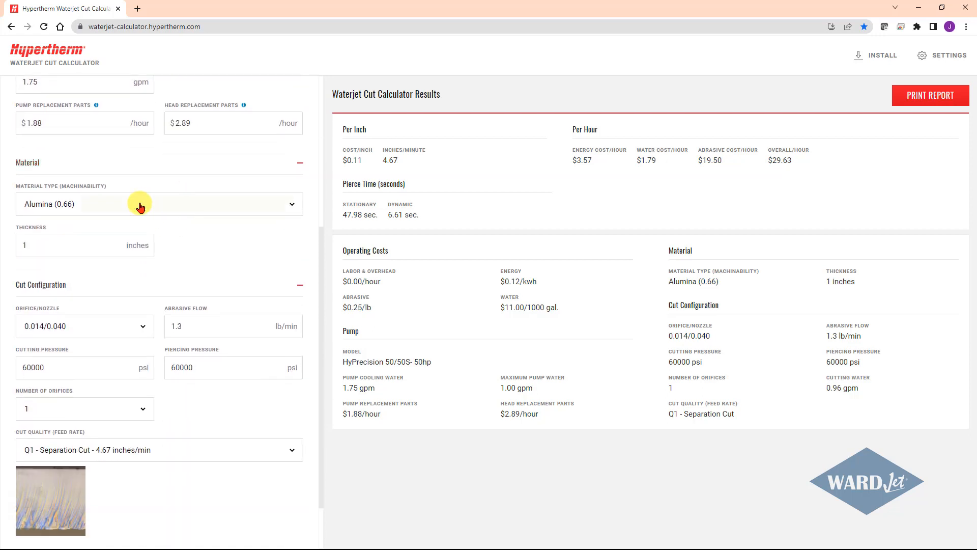
{"action": "left_click", "coordinate": [140, 206]}
{"action": "scroll", "coordinate": [87, 336], "scroll_direction": "down", "scroll_amount": 2}
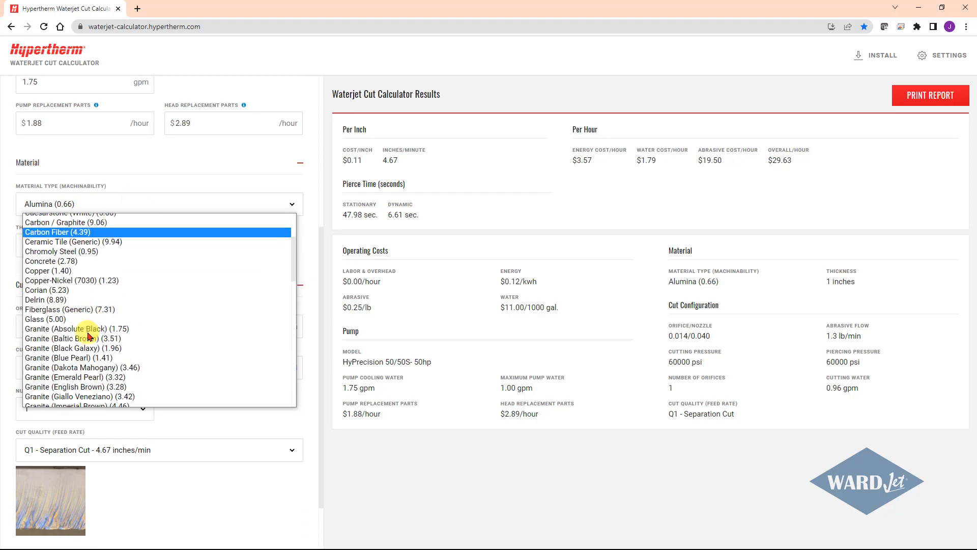
{"action": "scroll", "coordinate": [88, 336], "scroll_direction": "down", "scroll_amount": 6}
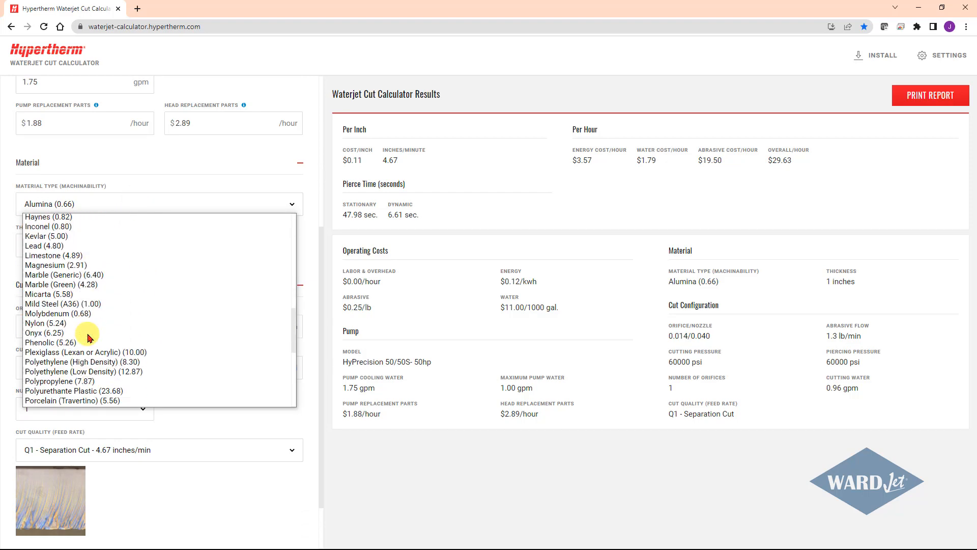
{"action": "left_click", "coordinate": [80, 314]}
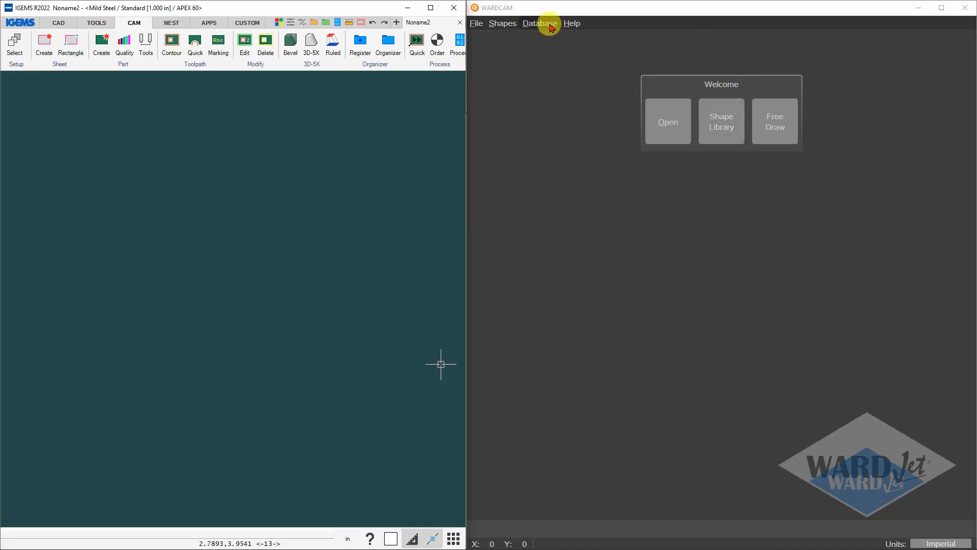
Switch to WARDCAM and add a new entry to the material database based on Aluminium (6061), 0.500 in thick
{"action": "left_click", "coordinate": [550, 24]}
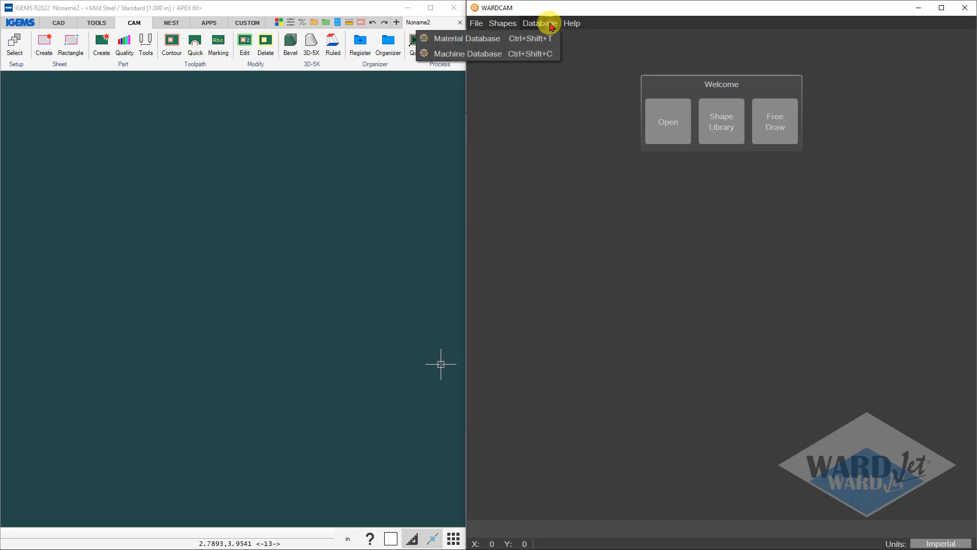
{"action": "left_click", "coordinate": [489, 41]}
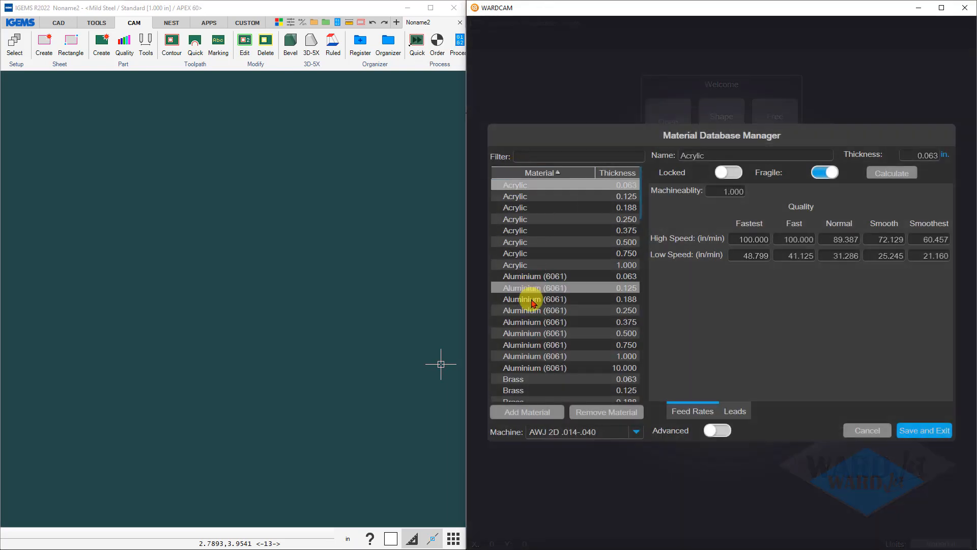
{"action": "left_click", "coordinate": [534, 335]}
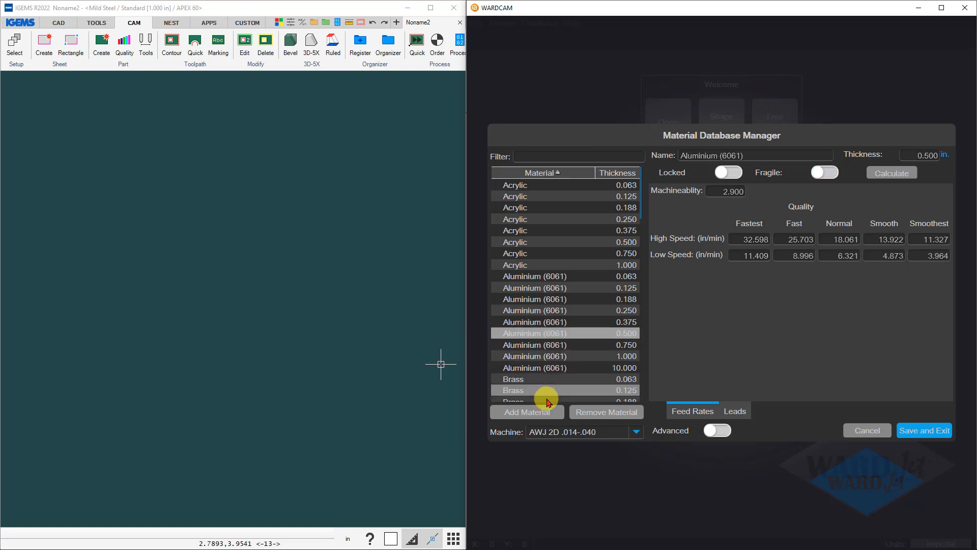
{"action": "left_click", "coordinate": [526, 413]}
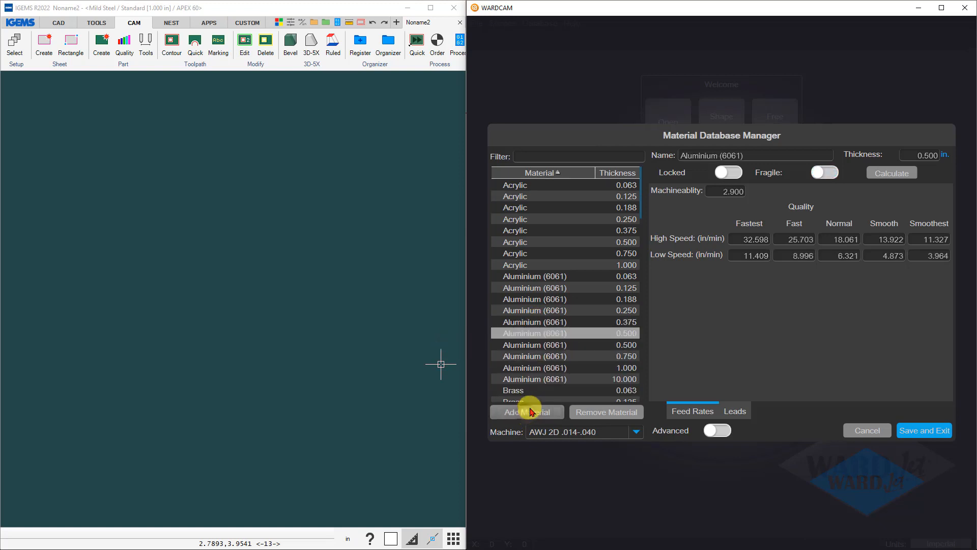
Name the new material Molybneuem, set thickness 1 in and machinability .68, and calculate its feed rates
{"action": "triple_click", "coordinate": [761, 155]}
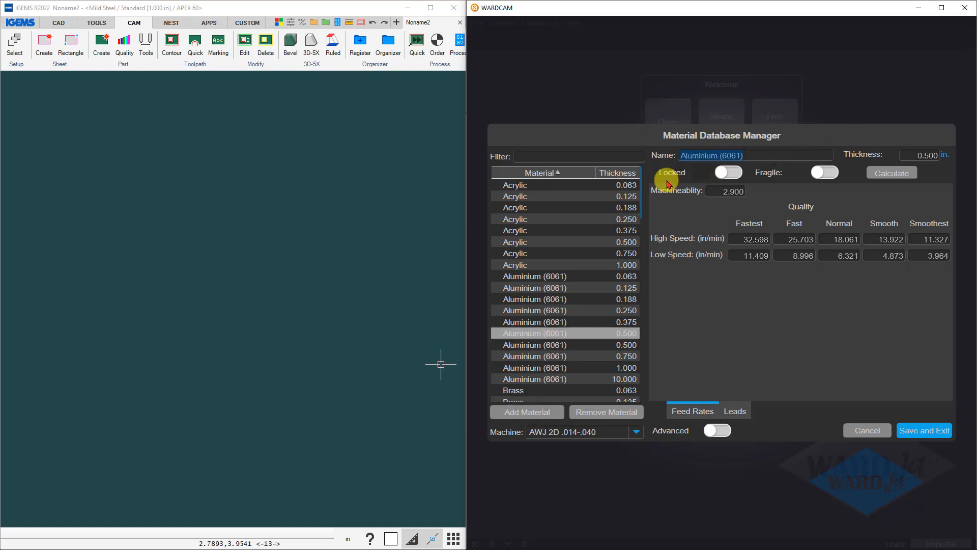
{"action": "type", "text": "Molybneuem"}
{"action": "left_click", "coordinate": [913, 153]}
{"action": "type", "text": "1"}
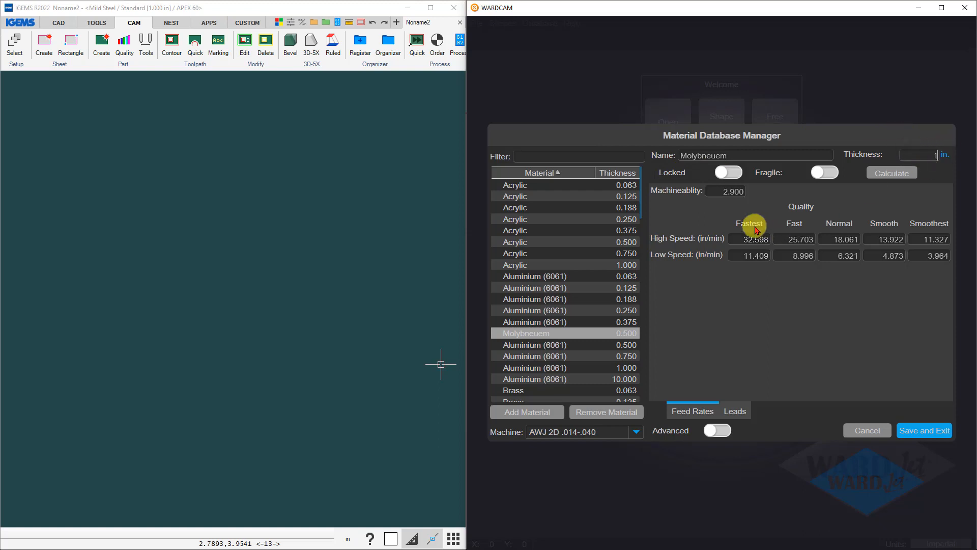
{"action": "left_click", "coordinate": [715, 190]}
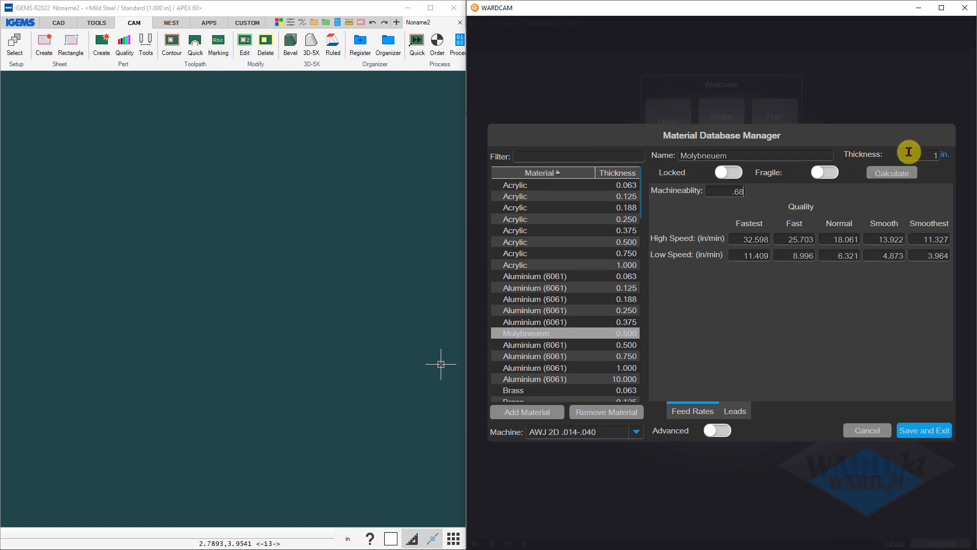
{"action": "left_click", "coordinate": [894, 173]}
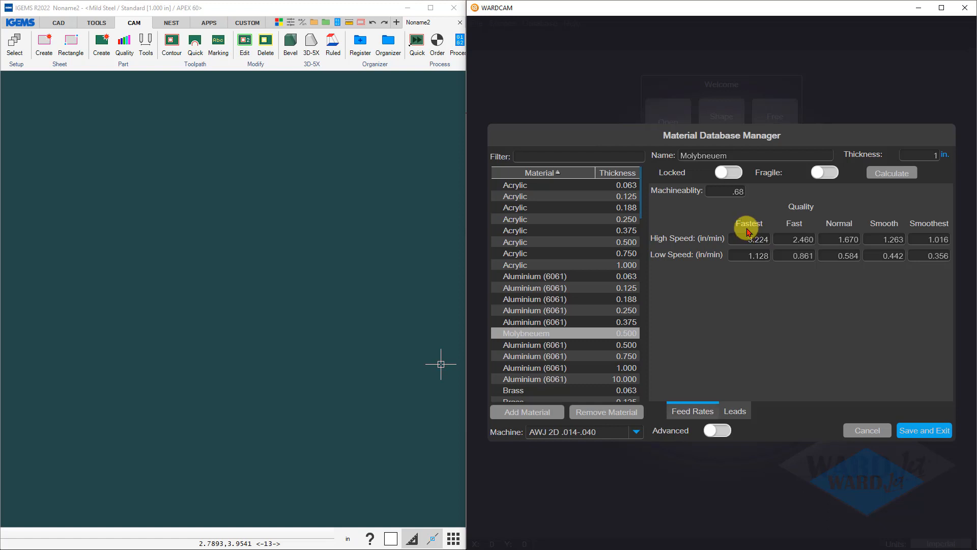
Switch back to the Hypertherm calculator, place it beside WARDCAM, and check its material thickness and orifice/nozzle selection
{"action": "key", "text": "alt+Tab"}
{"action": "left_click_drag", "start_coordinate": [479, 3], "coordinate": [1, 152]}
{"action": "scroll", "coordinate": [178, 254], "scroll_direction": "down", "scroll_amount": 2}
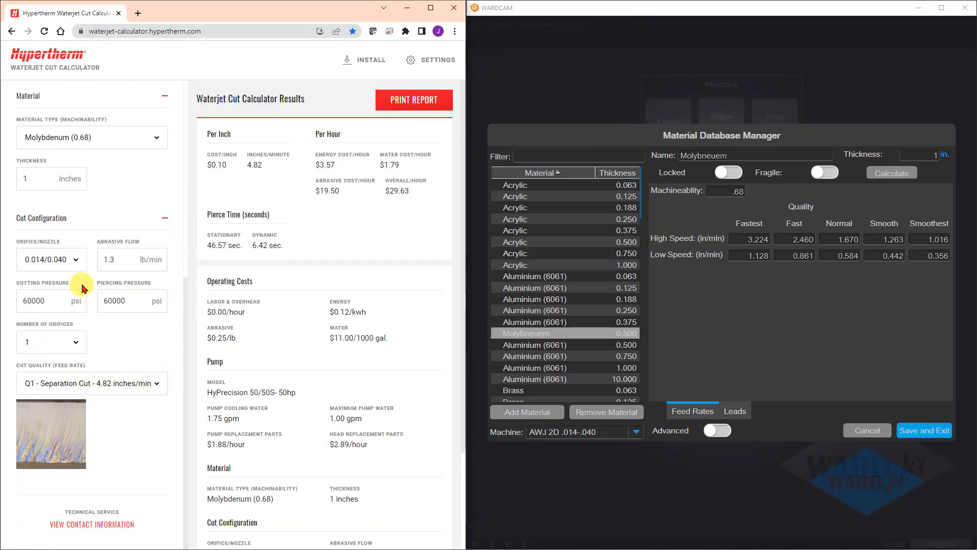
{"action": "left_click", "coordinate": [76, 260]}
{"action": "left_click", "coordinate": [76, 259]}
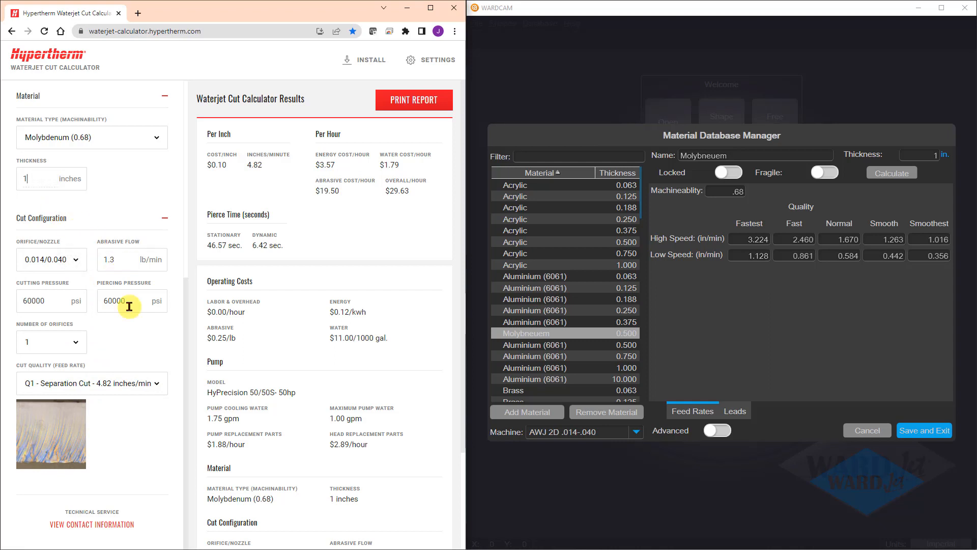
Compare the calculator's Q1 - Separation Cut feed rate with the new material's Fastest high speed in WARDCAM
{"action": "left_click", "coordinate": [152, 383]}
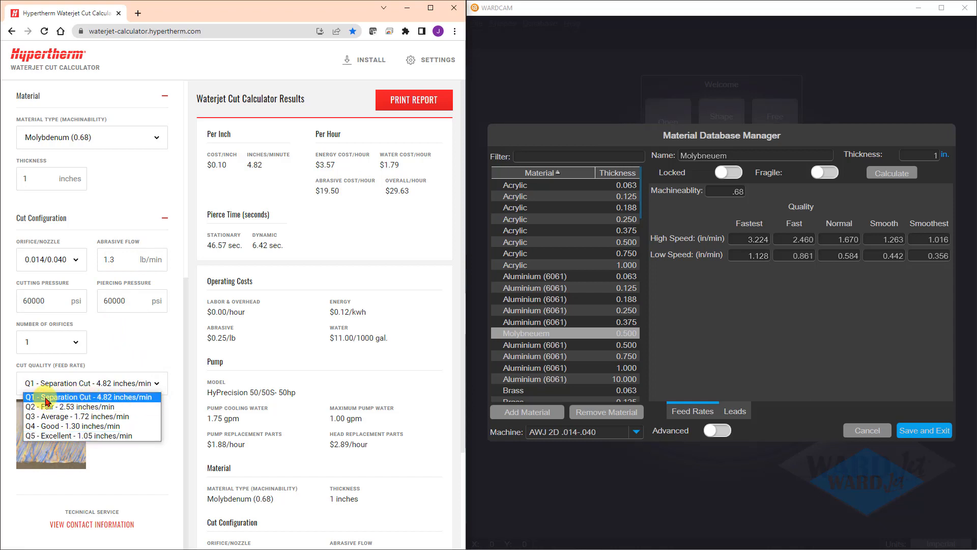
{"action": "left_click", "coordinate": [101, 402]}
{"action": "left_click_drag", "start_coordinate": [731, 239], "coordinate": [768, 242]}
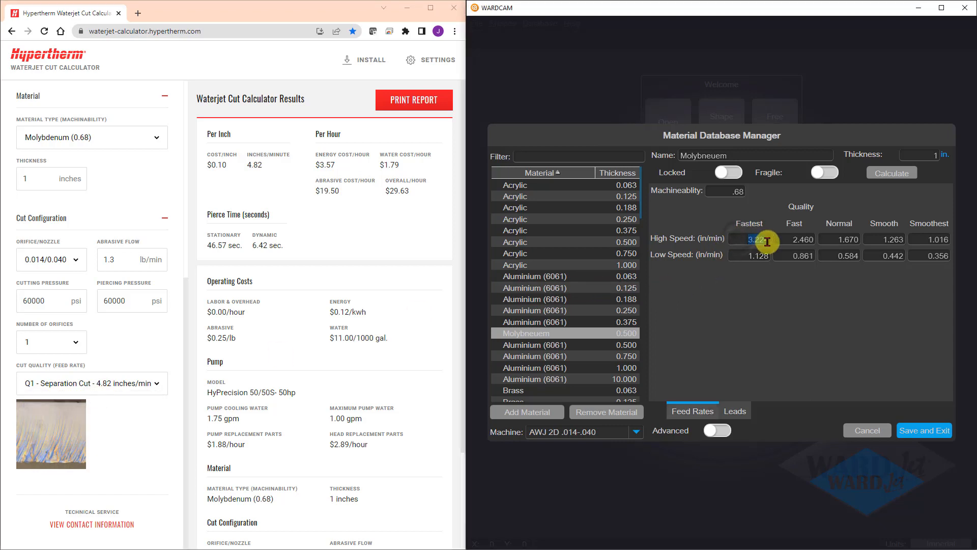
Try cut qualities Q3 - Average, Q5 - Excellent and Q1 - Separation Cut in the calculator, finishing on Q5 - Excellent
{"action": "left_click", "coordinate": [154, 386]}
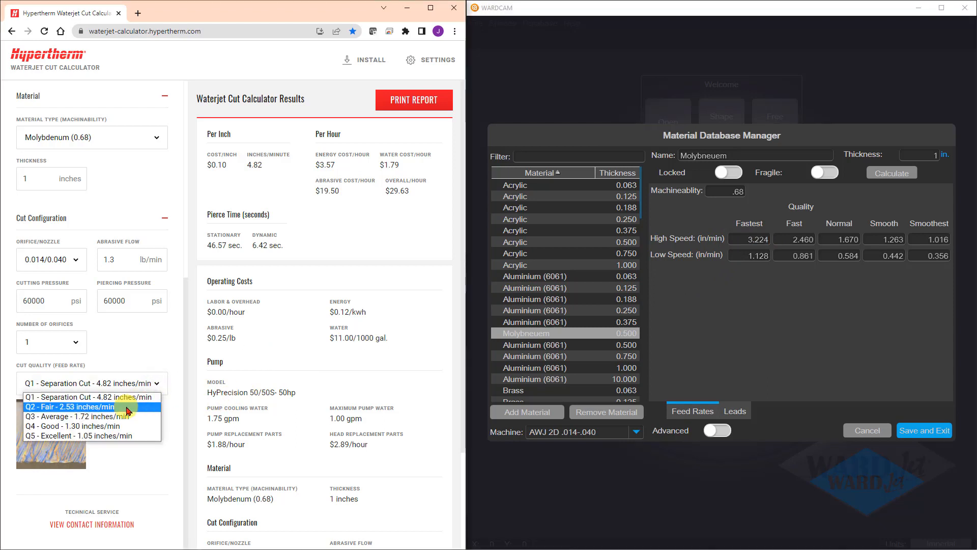
{"action": "left_click", "coordinate": [113, 416]}
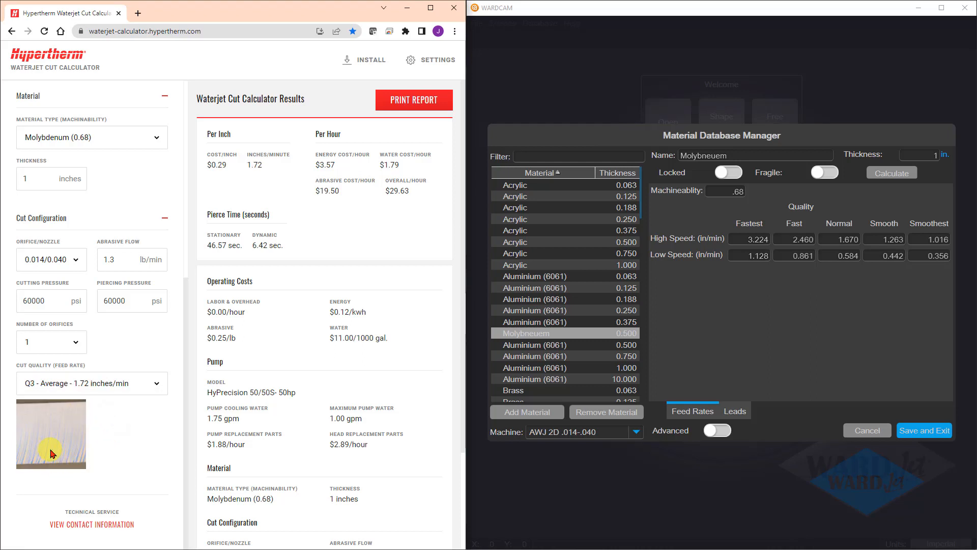
{"action": "left_click", "coordinate": [76, 389]}
{"action": "left_click", "coordinate": [65, 435]}
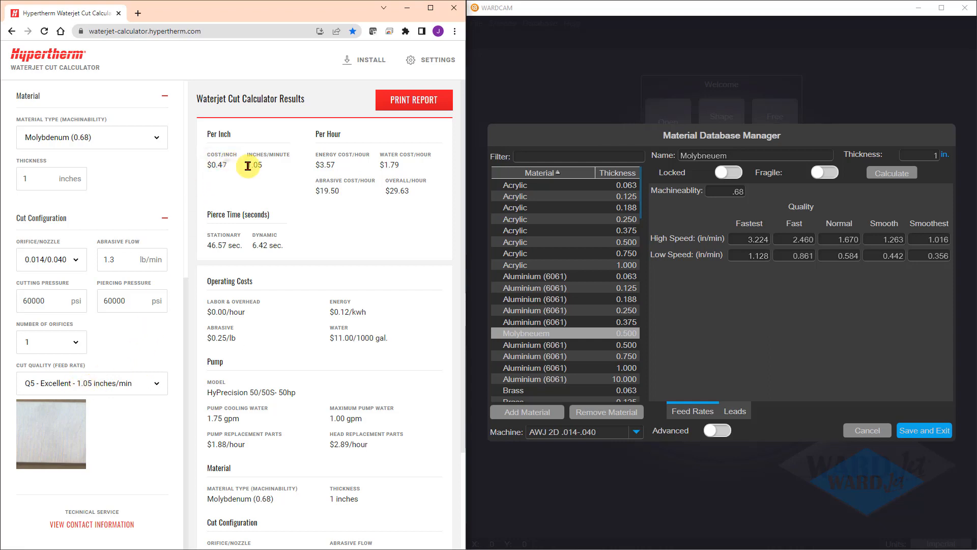
{"action": "left_click", "coordinate": [127, 385]}
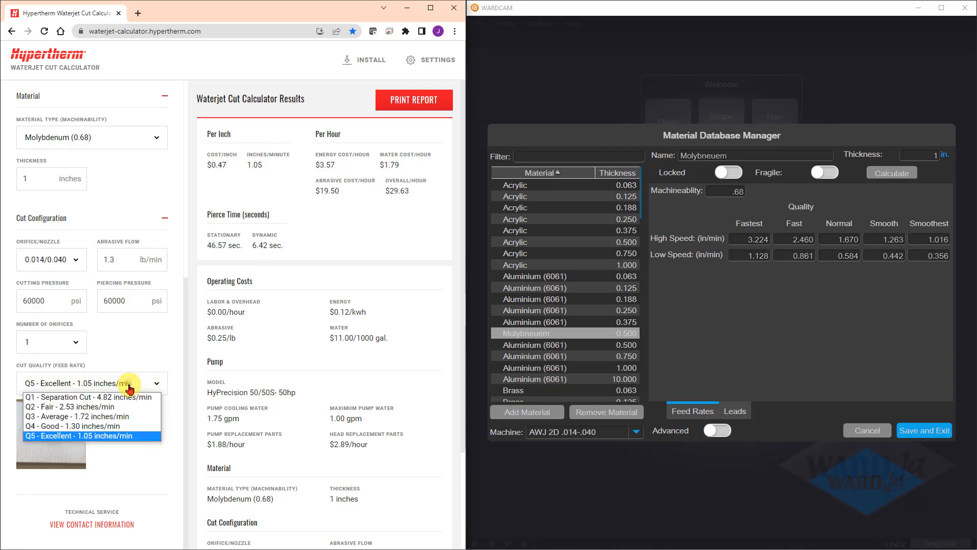
{"action": "left_click", "coordinate": [109, 396]}
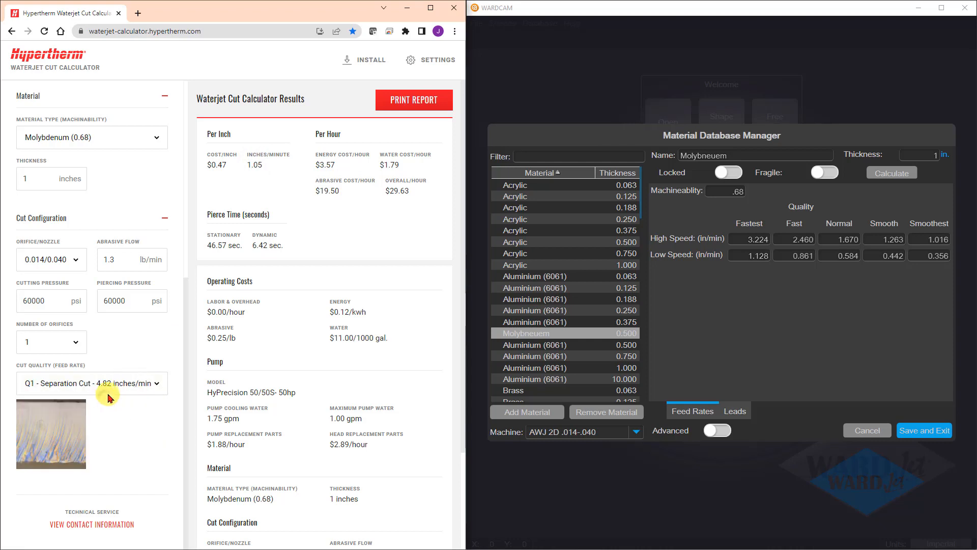
{"action": "left_click", "coordinate": [158, 390]}
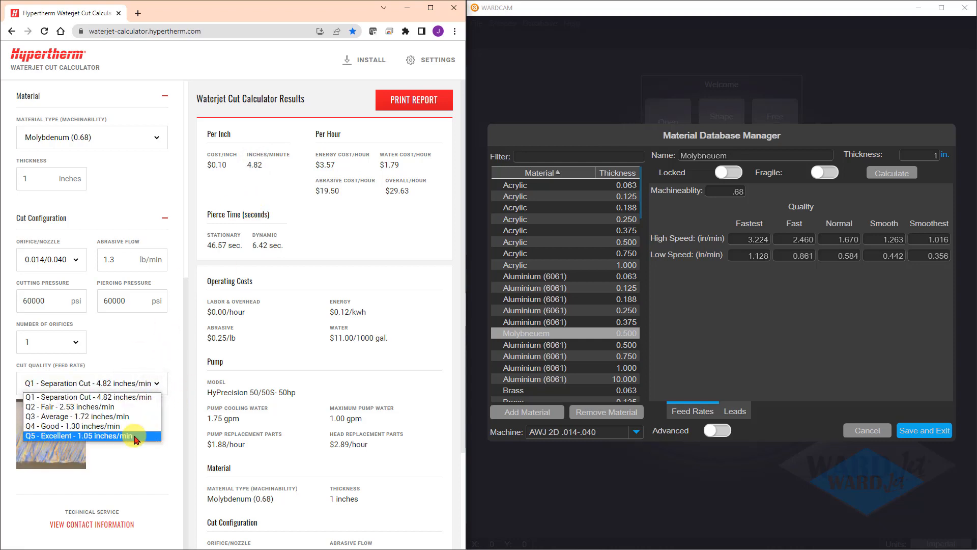
{"action": "left_click", "coordinate": [133, 433]}
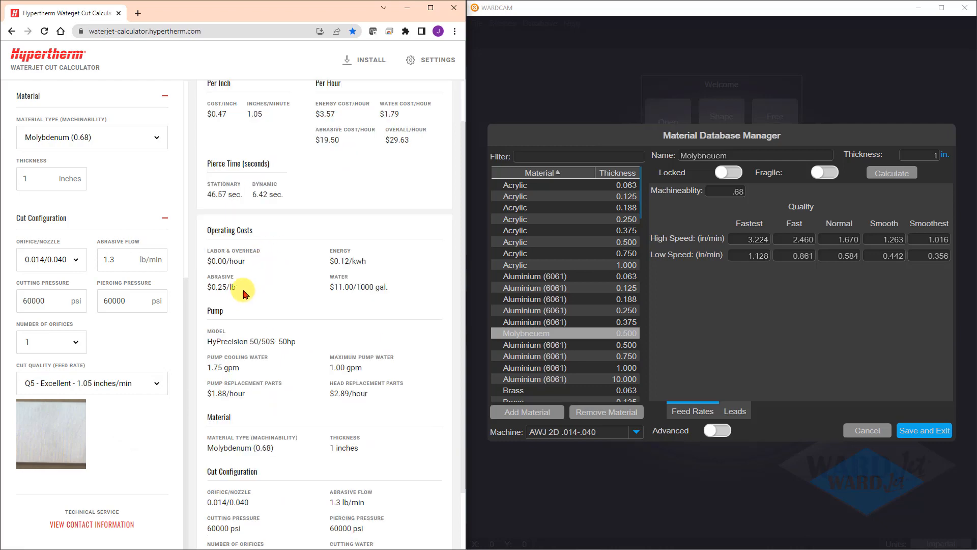
Review the calculator's cost inputs, cut configuration and results, and return to WARDCAM's Material Database Manager
{"action": "scroll", "coordinate": [125, 167], "scroll_direction": "up", "scroll_amount": 3}
{"action": "scroll", "coordinate": [125, 167], "scroll_direction": "up", "scroll_amount": 4}
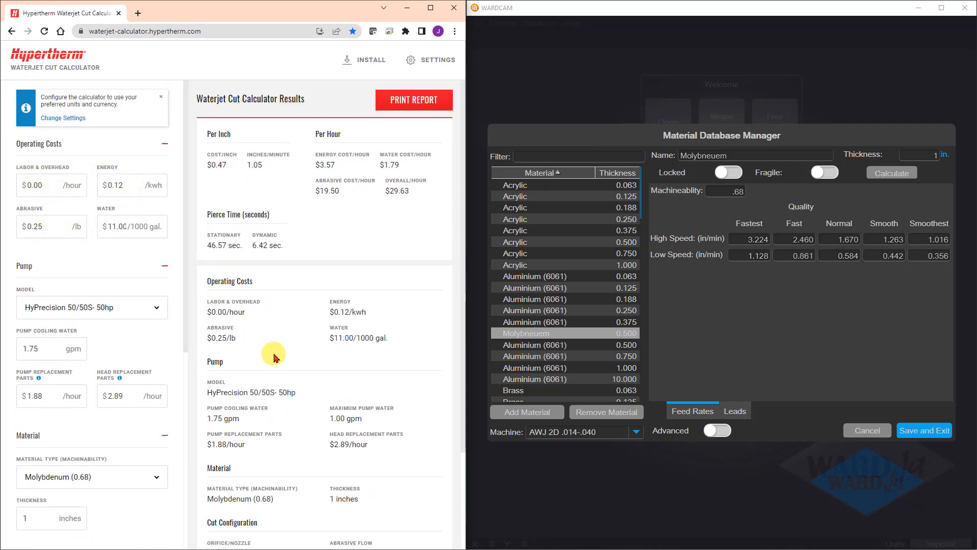
{"action": "scroll", "coordinate": [270, 350], "scroll_direction": "down", "scroll_amount": 3}
{"action": "scroll", "coordinate": [185, 384], "scroll_direction": "down", "scroll_amount": 7}
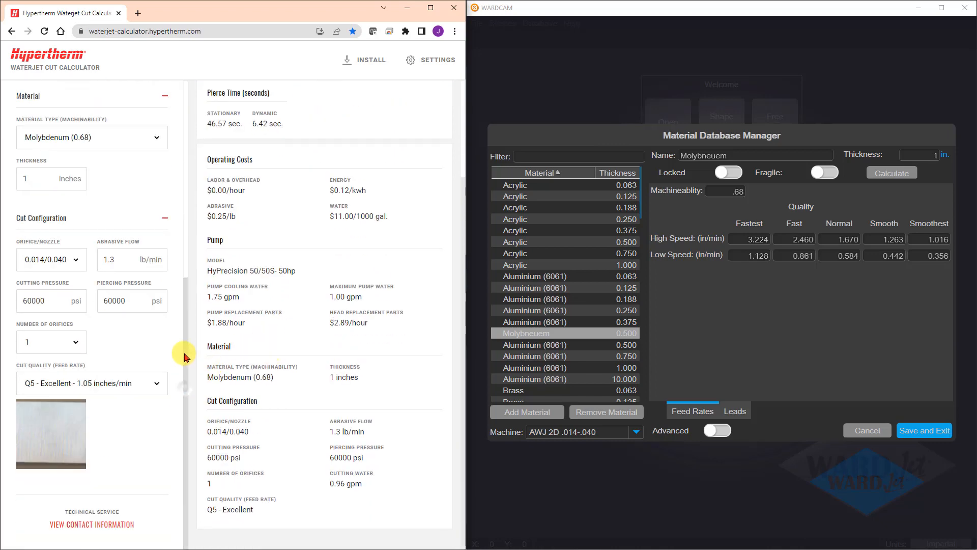
{"action": "scroll", "coordinate": [286, 319], "scroll_direction": "up", "scroll_amount": 3}
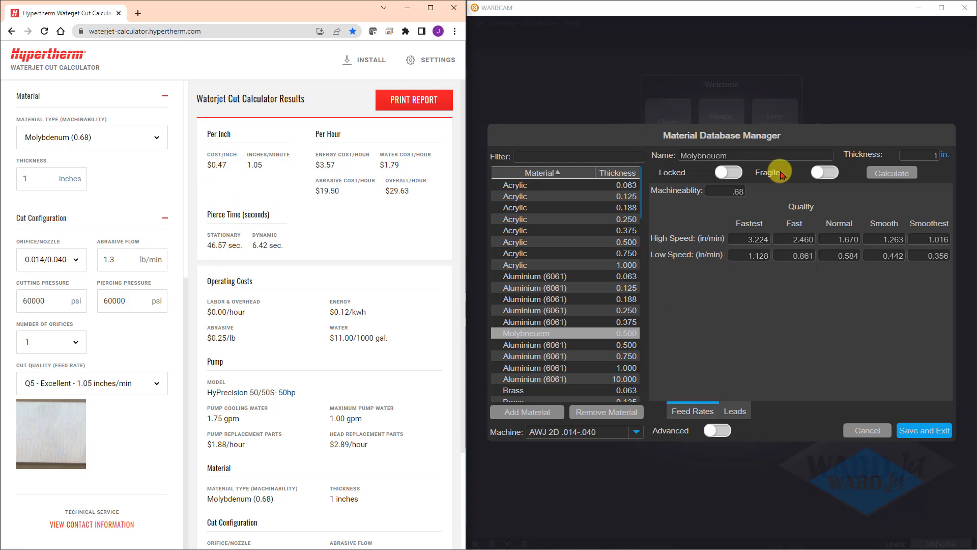
{"action": "left_click", "coordinate": [798, 130]}
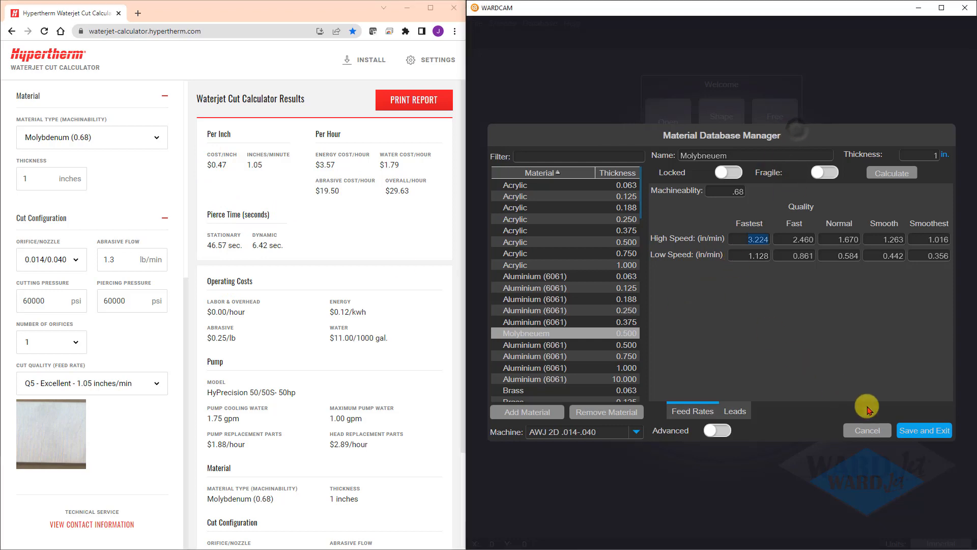
Save and exit WARDCAM's material database, and open the Material setup from the CAM selection settings in IGEMS
{"action": "left_click", "coordinate": [920, 431]}
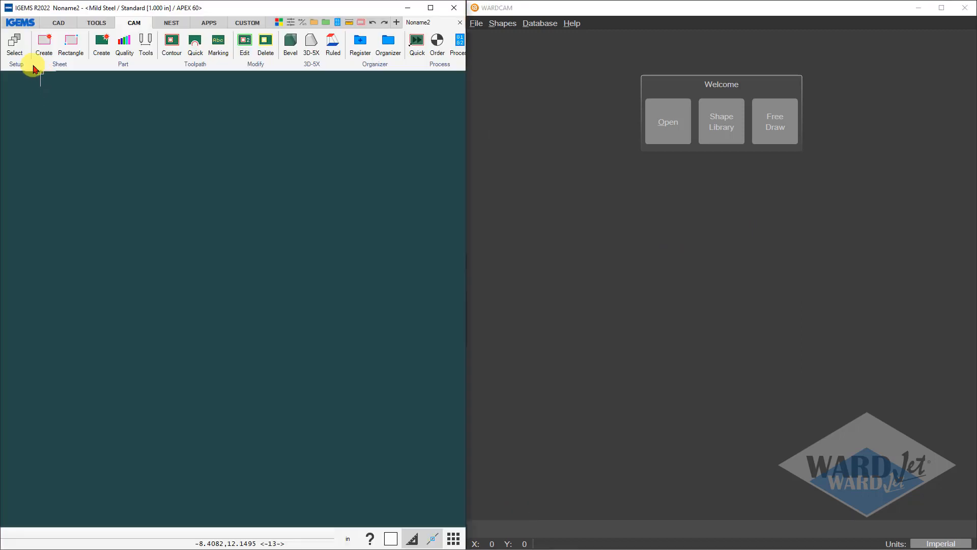
{"action": "left_click", "coordinate": [15, 43]}
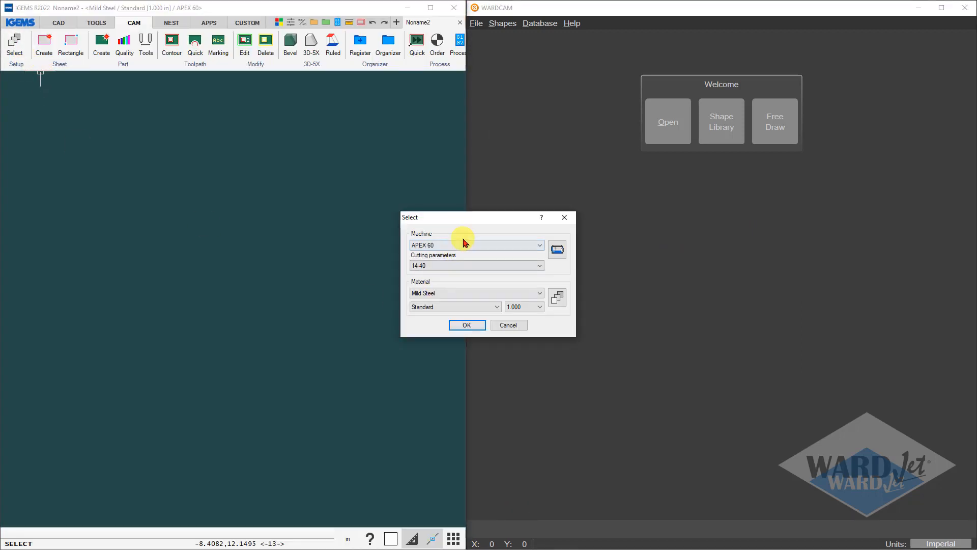
{"action": "left_click_drag", "start_coordinate": [448, 217], "coordinate": [177, 227]}
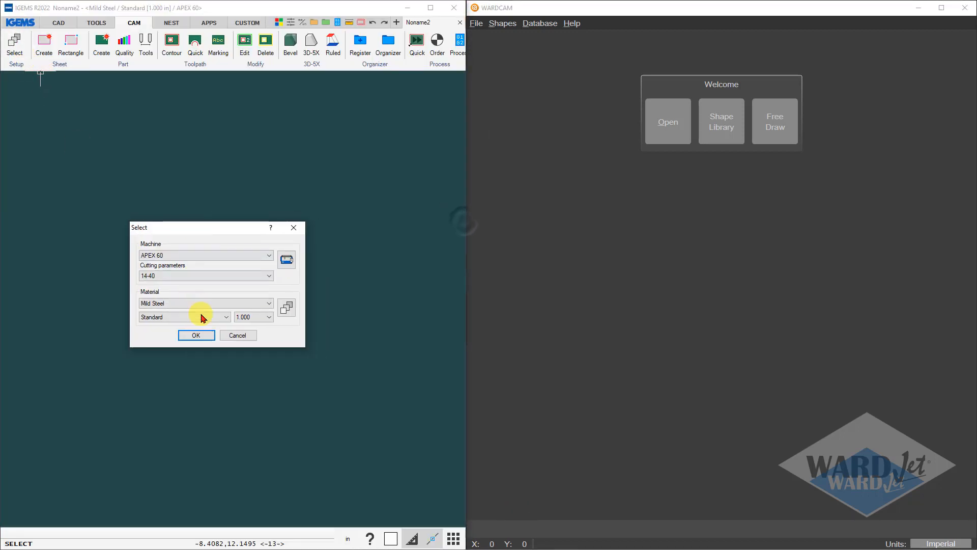
{"action": "left_click", "coordinate": [285, 307]}
{"action": "left_click_drag", "start_coordinate": [465, 147], "coordinate": [325, 126]}
Examine Mild Steel's general properties and the reference list of machinability values for common materials
{"action": "left_click", "coordinate": [224, 265]}
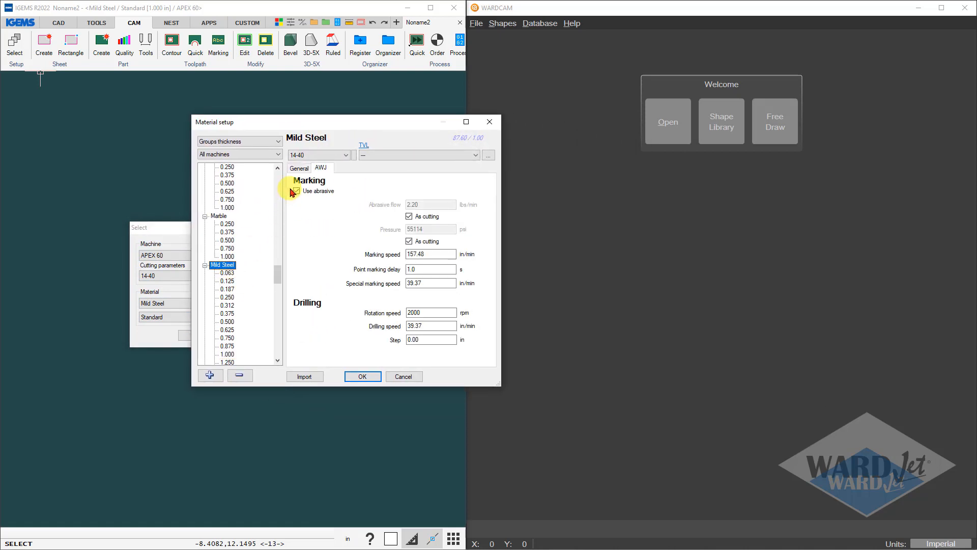
{"action": "left_click", "coordinate": [299, 168]}
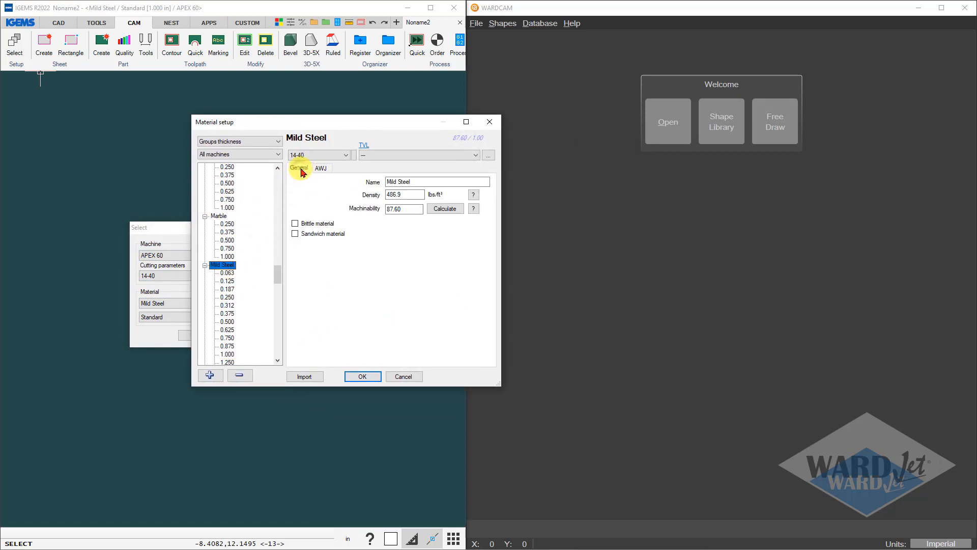
{"action": "double_click", "coordinate": [404, 209]}
{"action": "left_click", "coordinate": [409, 213]}
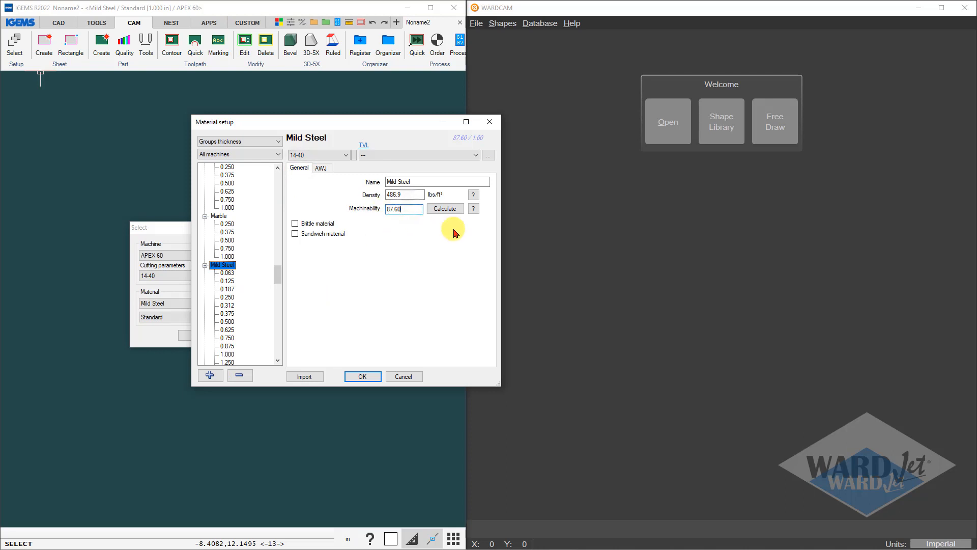
{"action": "left_click", "coordinate": [474, 209]}
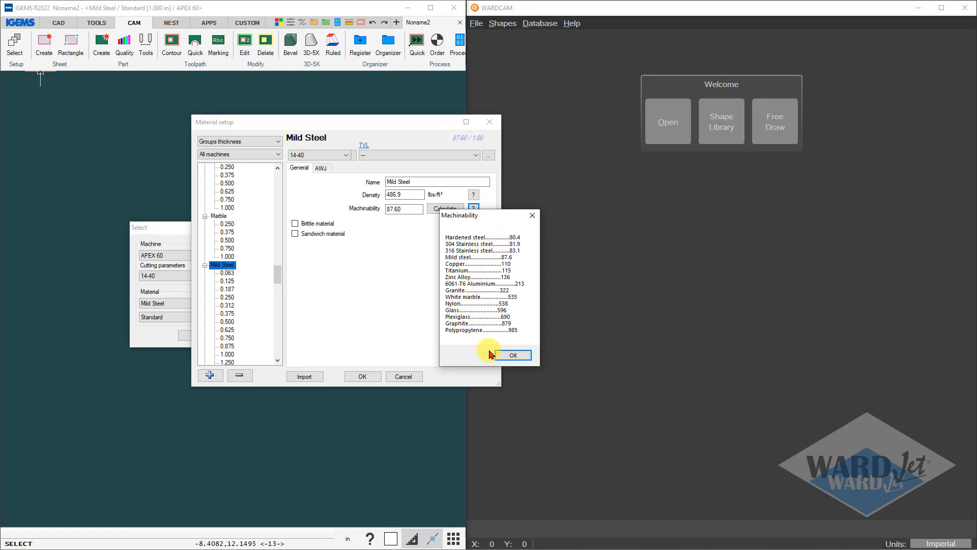
{"action": "left_click", "coordinate": [513, 356]}
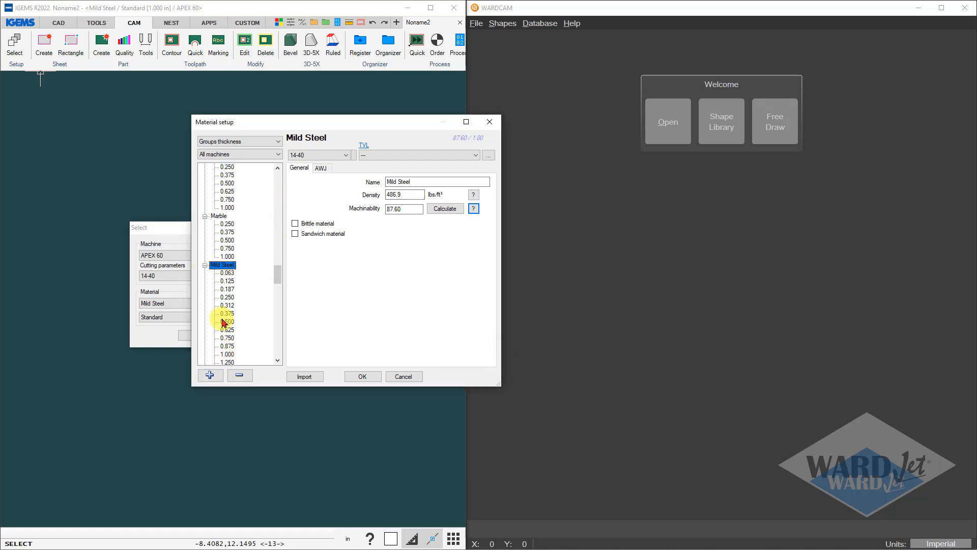
Add a new material based on Mild Steel and name it Molybneuem
{"action": "left_click", "coordinate": [210, 375]}
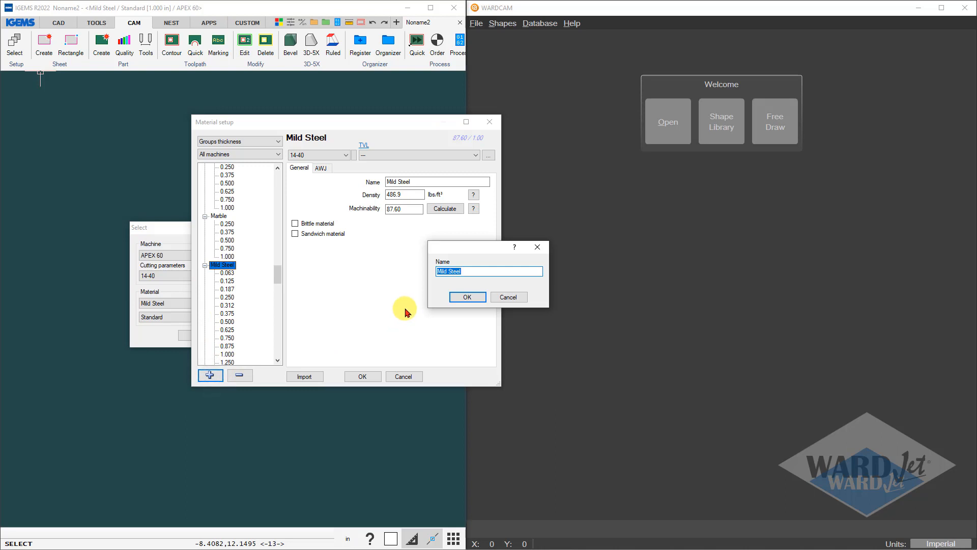
{"action": "type", "text": "Molybneuem"}
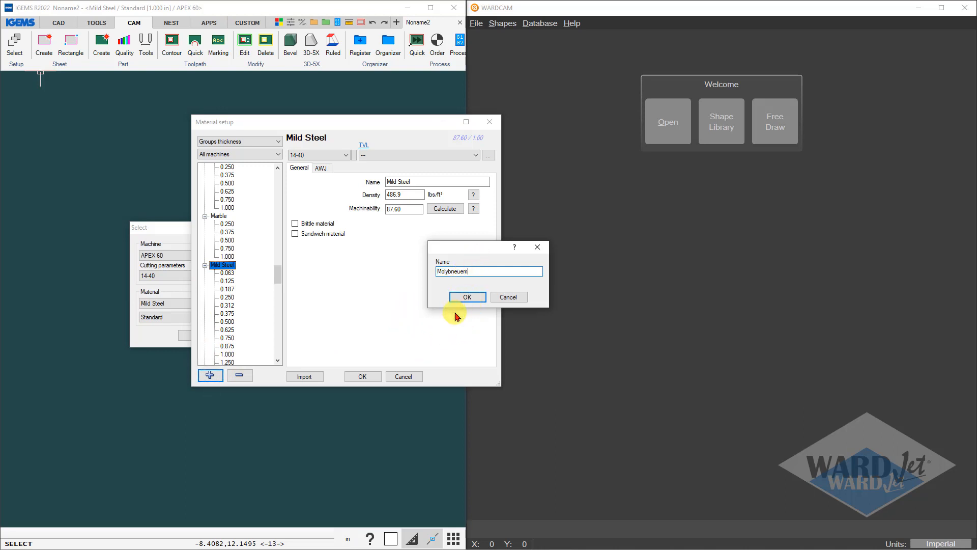
{"action": "left_click", "coordinate": [467, 298]}
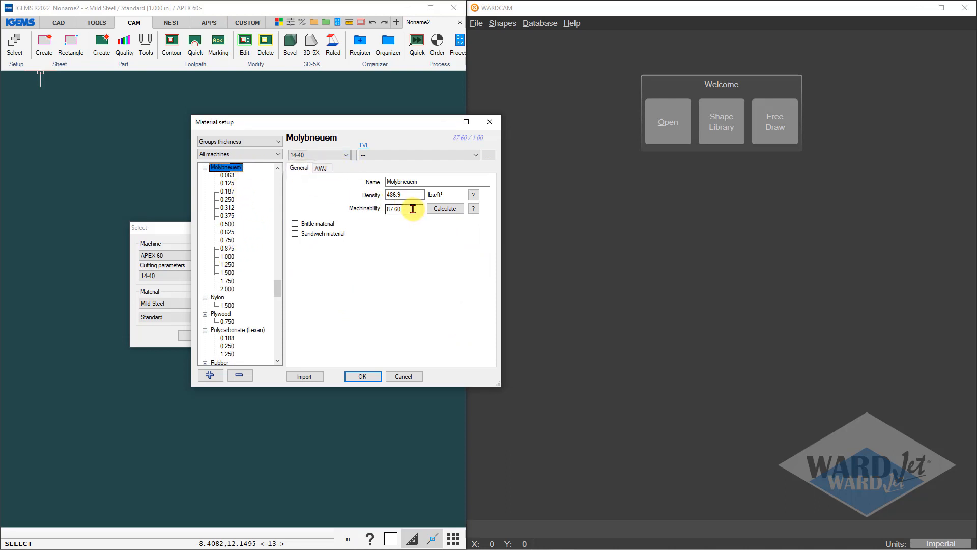
Switch to the Windows Calculator and multiply the Mild Steel machinability 87.6 by the molybdenum factor 0.68
{"action": "left_click_drag", "start_coordinate": [414, 209], "coordinate": [364, 224]}
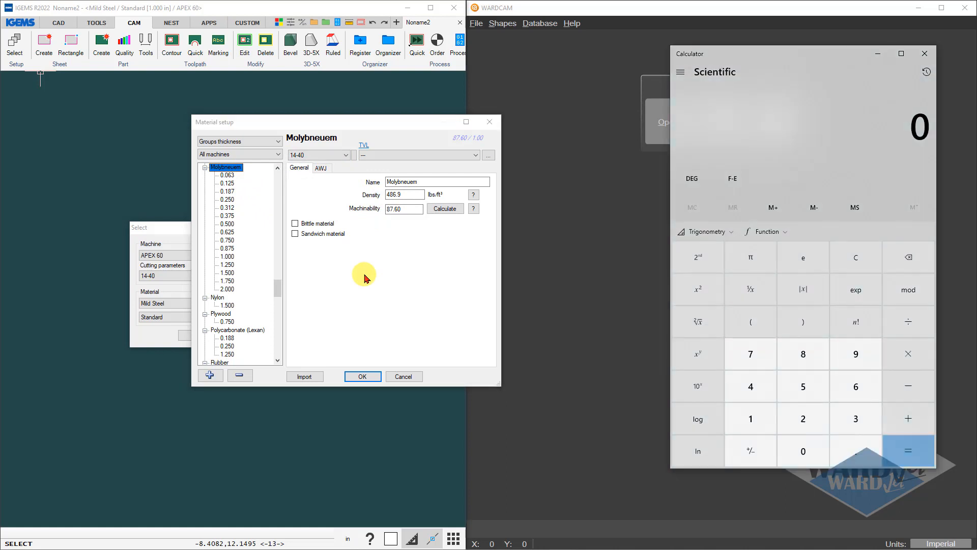
{"action": "left_click_drag", "start_coordinate": [752, 59], "coordinate": [637, 56]}
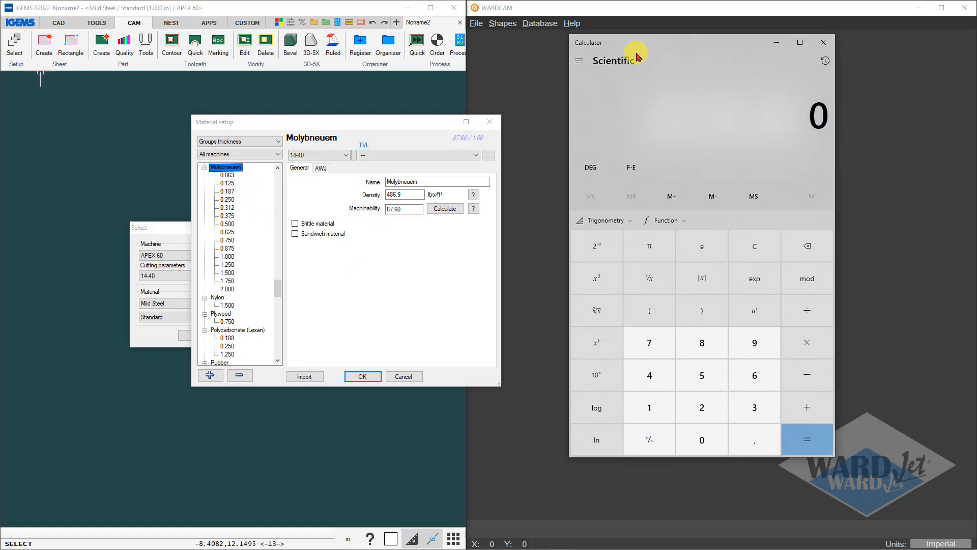
{"action": "type", "text": "87.6*0.6"}
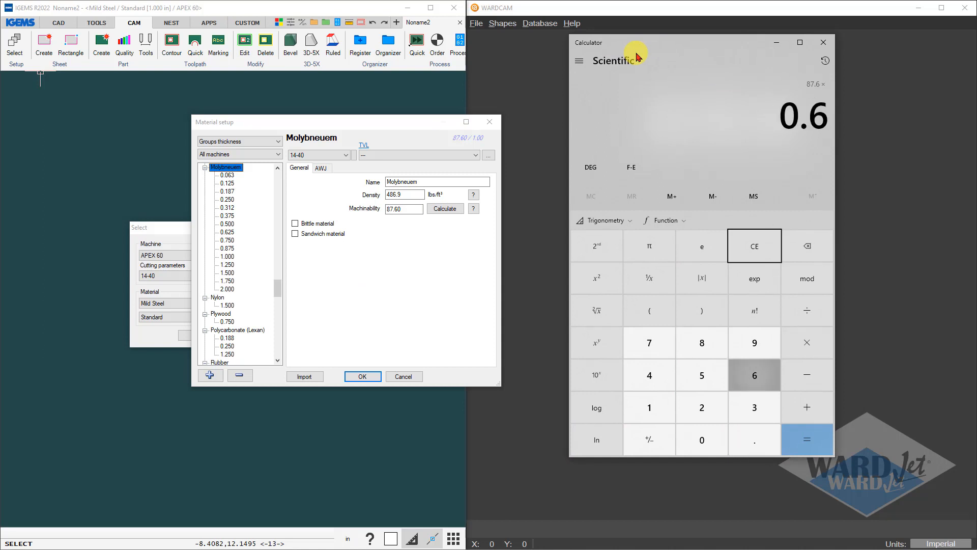
{"action": "type", "text": "8"}
{"action": "key", "text": "Return"}
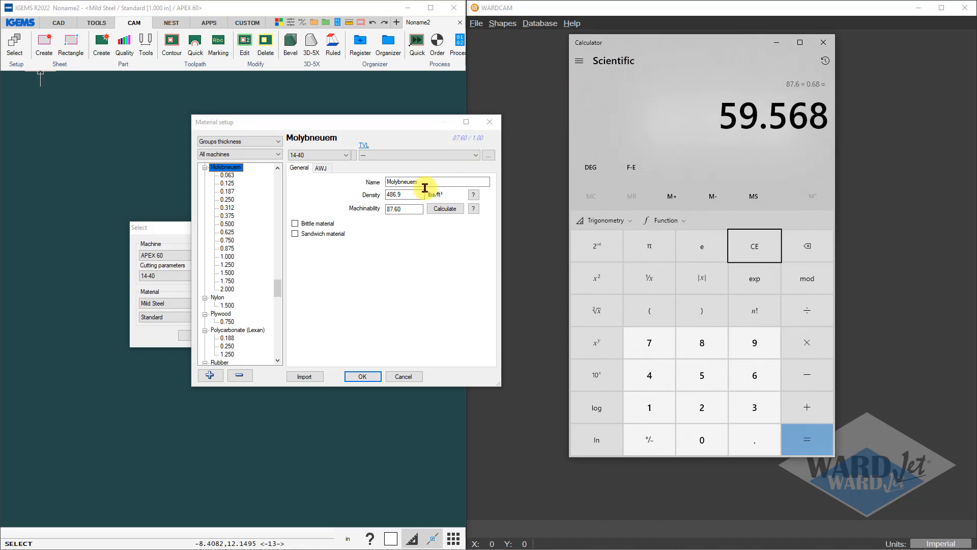
Set Molybneuem's machinability to 59.5 in IGEMS and show the cutting speeds for its 1.000 thickness
{"action": "double_click", "coordinate": [406, 209]}
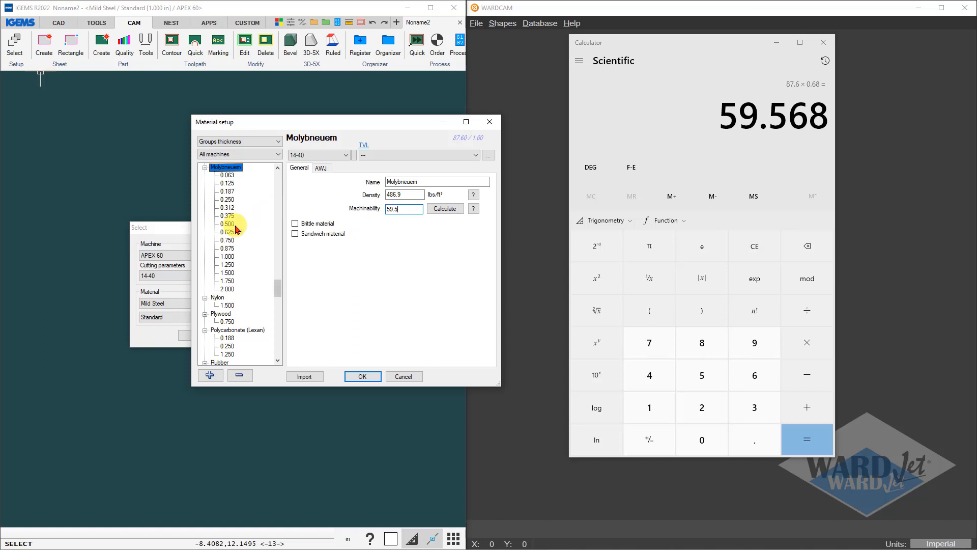
{"action": "left_click", "coordinate": [228, 257]}
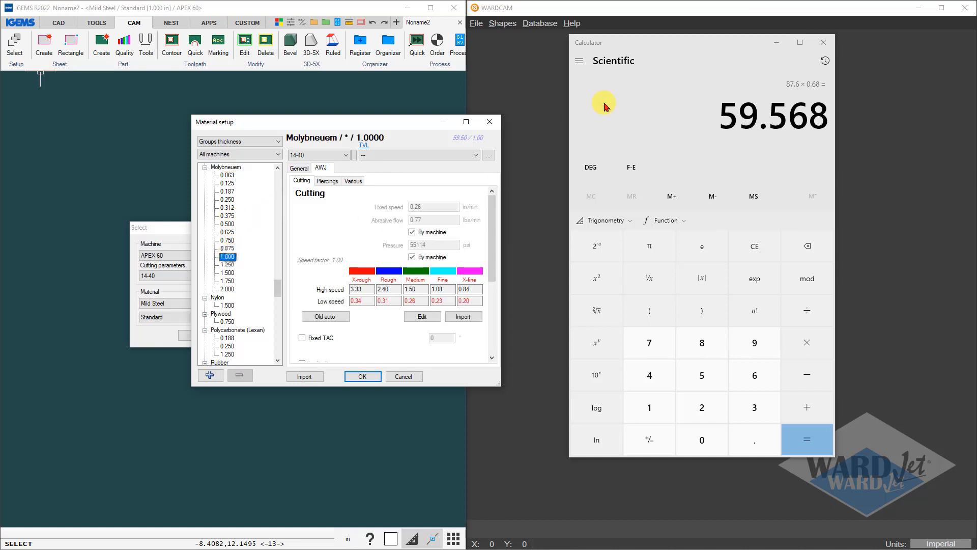
{"action": "left_click", "coordinate": [775, 45]}
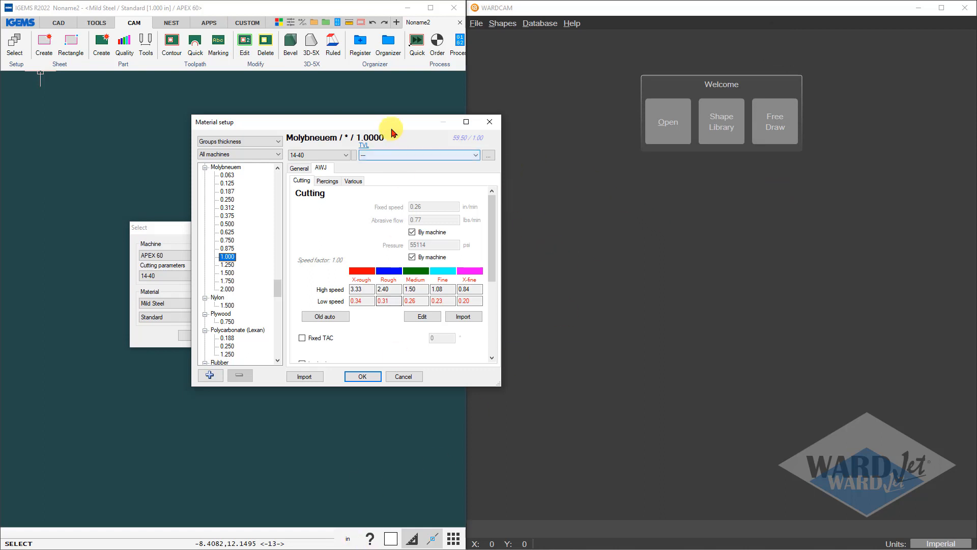
{"action": "left_click_drag", "start_coordinate": [391, 124], "coordinate": [286, 143]}
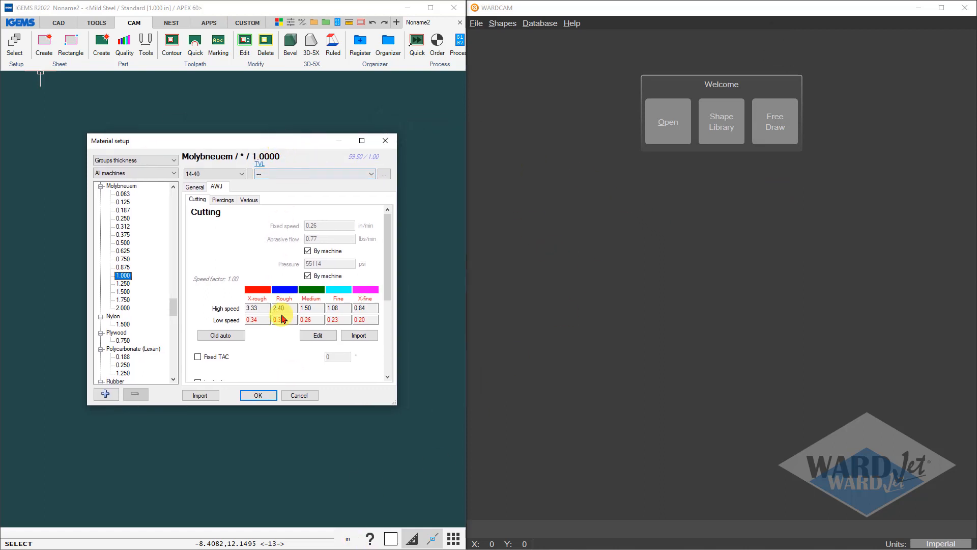
Switch to the Hypertherm calculator beside IGEMS and choose cut quality Q3 - Average to compare with the Medium high speed
{"action": "left_click", "coordinate": [276, 549]}
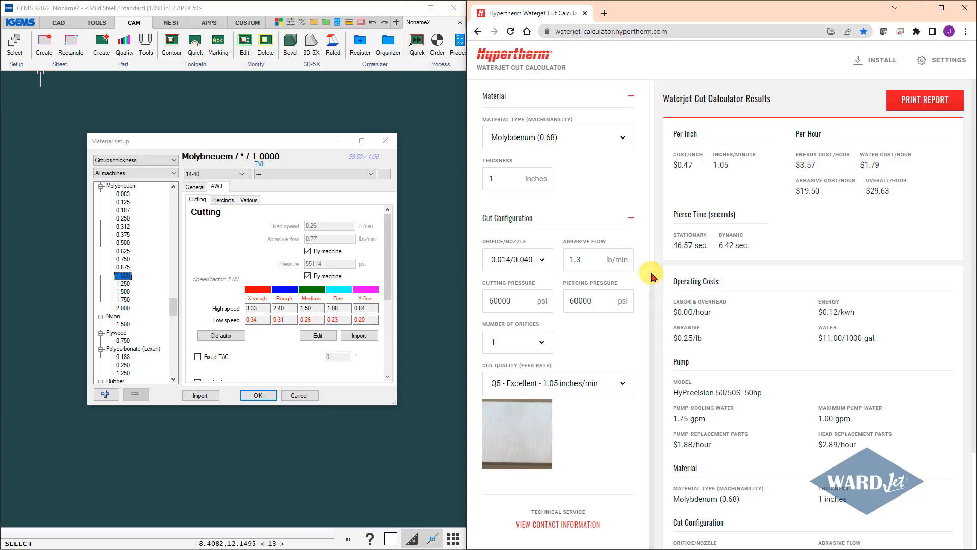
{"action": "scroll", "coordinate": [652, 274], "scroll_direction": "up", "scroll_amount": 7}
{"action": "scroll", "coordinate": [642, 363], "scroll_direction": "down", "scroll_amount": 4}
{"action": "scroll", "coordinate": [642, 369], "scroll_direction": "down", "scroll_amount": 3}
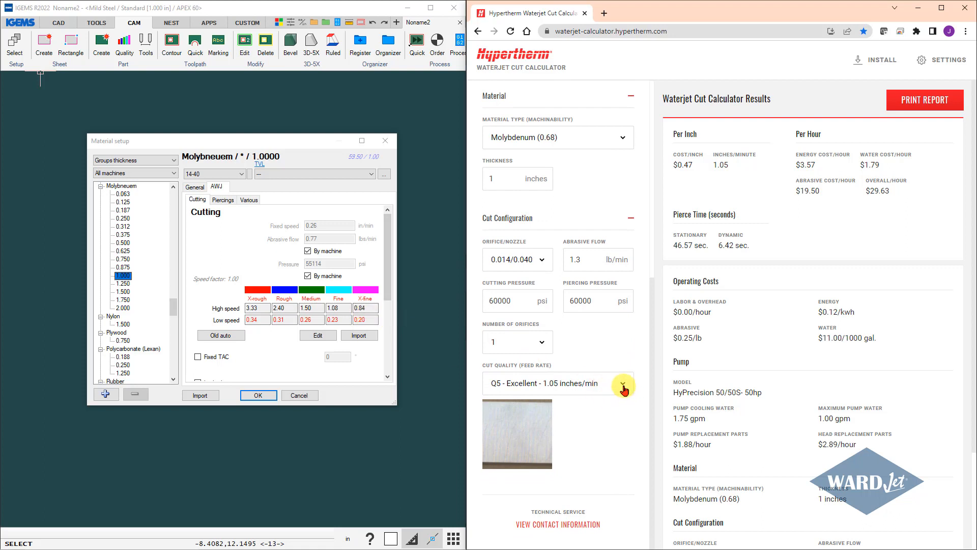
{"action": "left_click", "coordinate": [623, 388]}
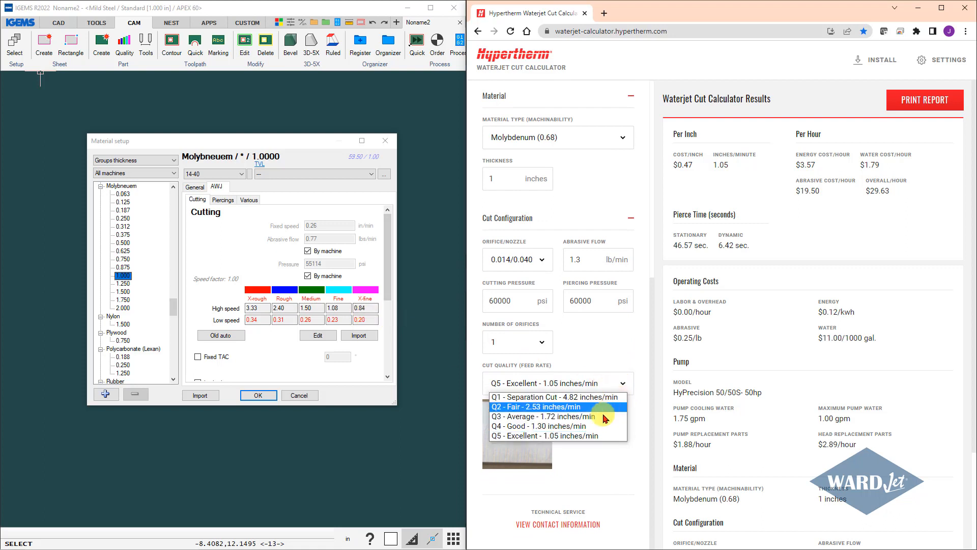
{"action": "left_click", "coordinate": [543, 417]}
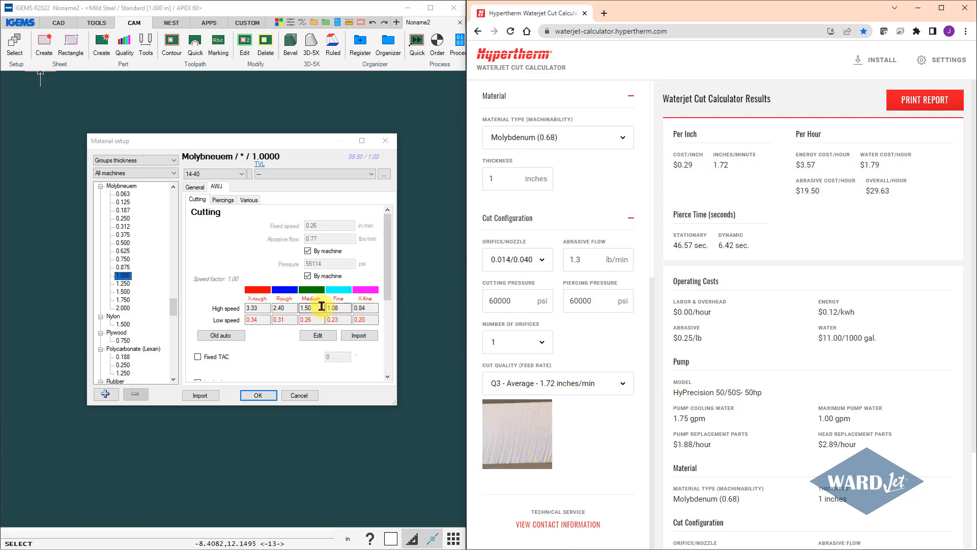
Choose cut quality Q5 - Excellent and compare the calculator's fine and separation feed rates with the X-fine and X-rough high speeds
{"action": "left_click", "coordinate": [621, 384]}
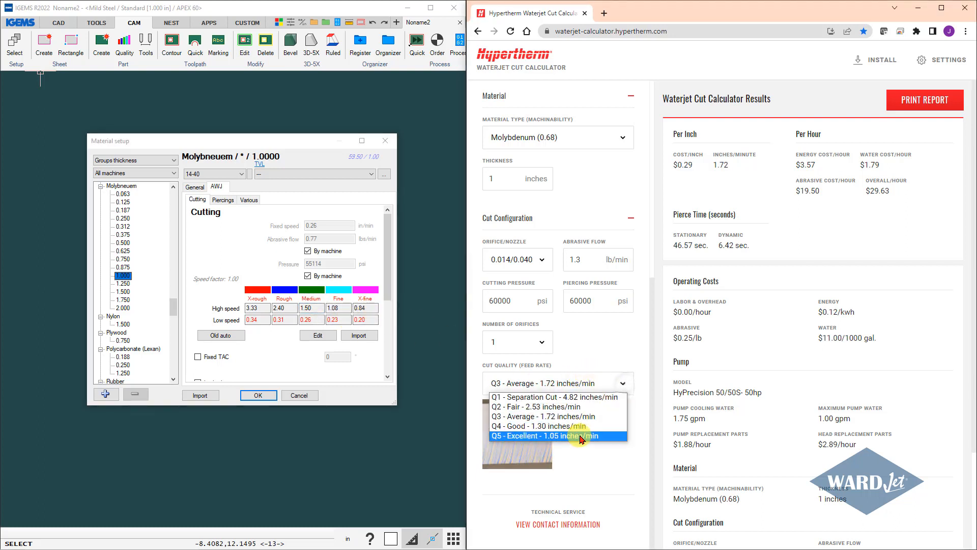
{"action": "left_click", "coordinate": [580, 436]}
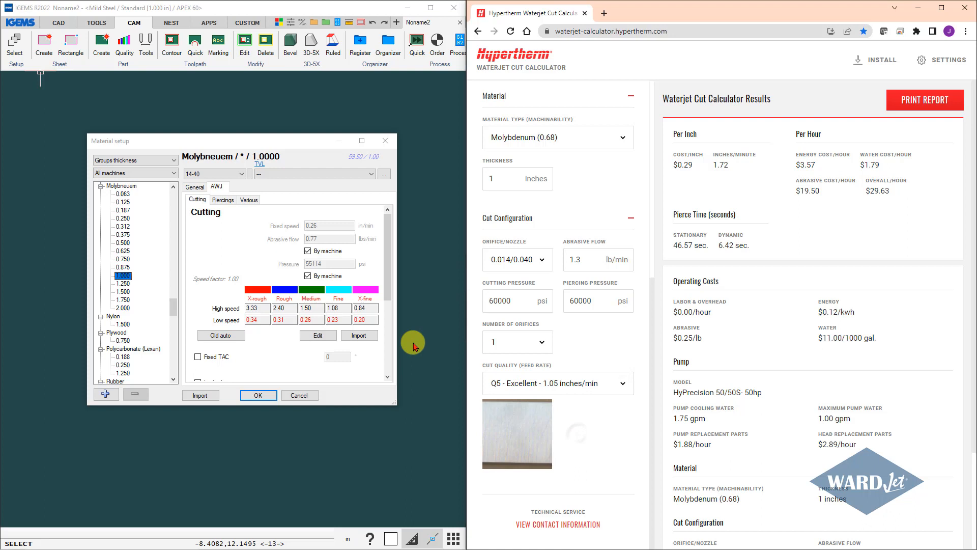
{"action": "left_click", "coordinate": [362, 307]}
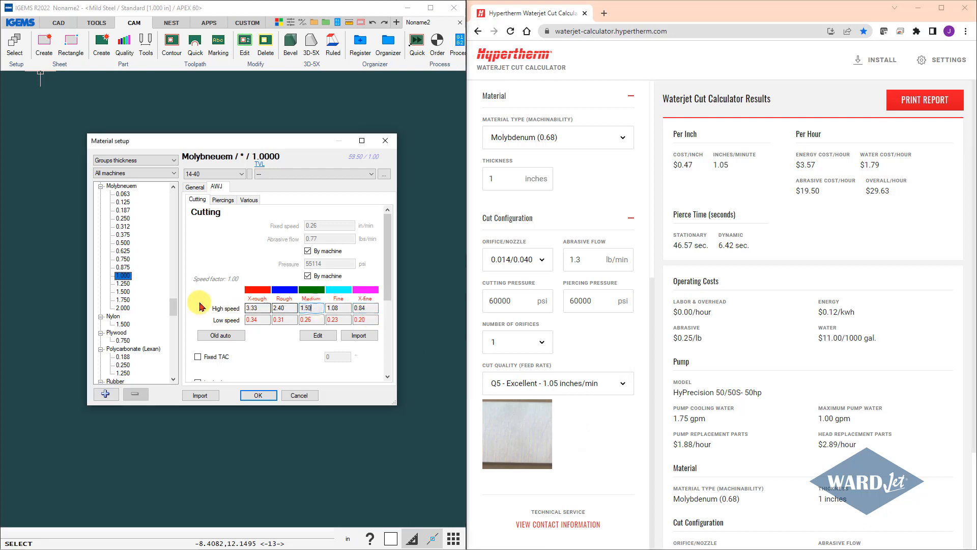
{"action": "left_click", "coordinate": [265, 307]}
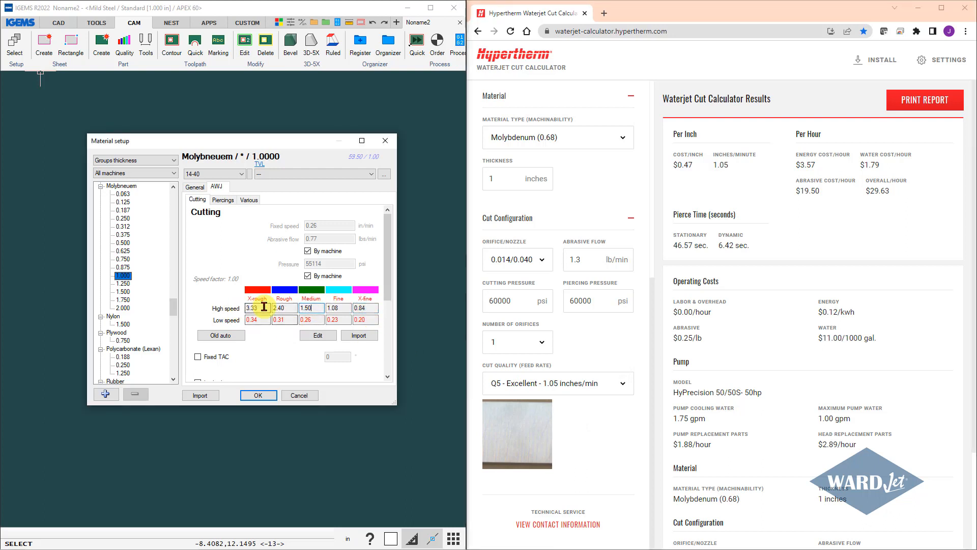
{"action": "left_click", "coordinate": [627, 381]}
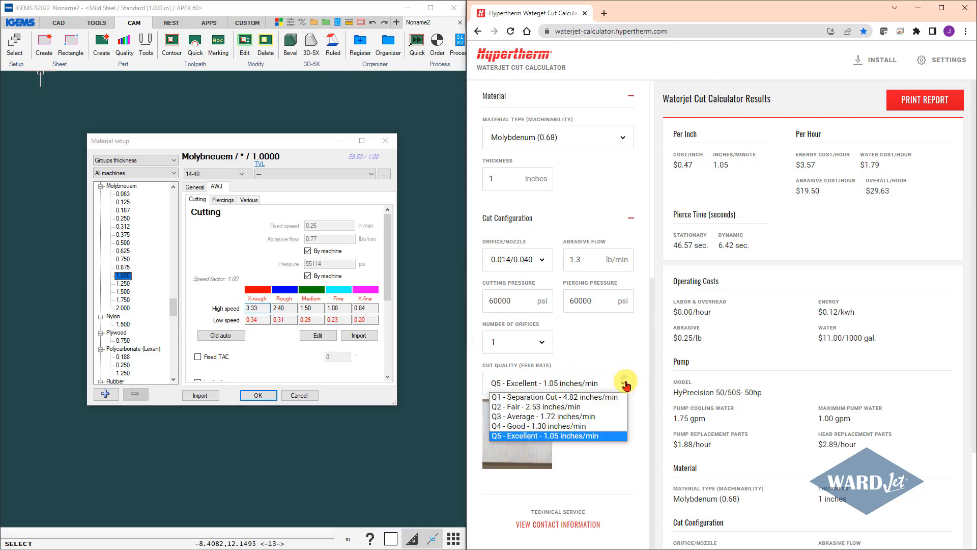
{"action": "left_click", "coordinate": [627, 380]}
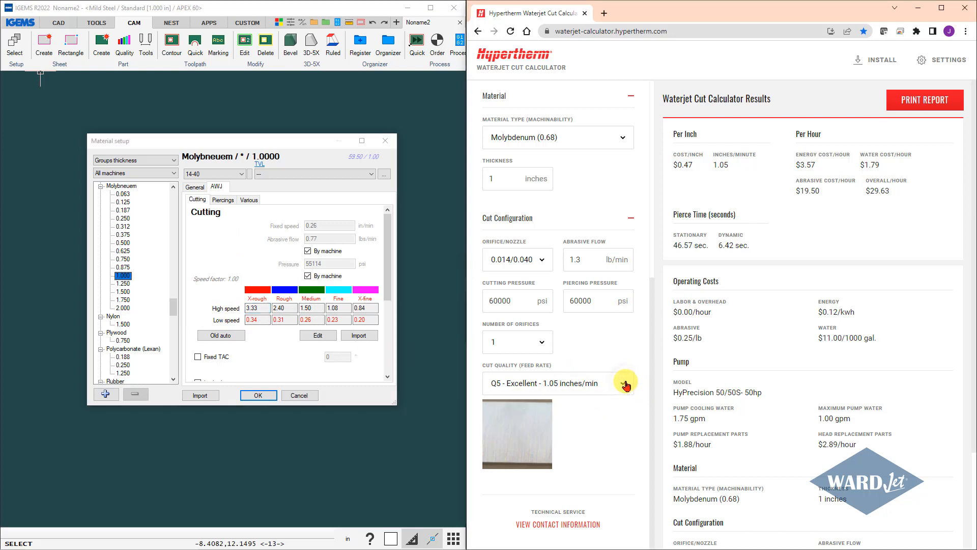
Set Molybneuem's machinability to 65 and recheck the cutting speeds for the 1.000 thickness
{"action": "left_click", "coordinate": [121, 186]}
{"action": "double_click", "coordinate": [292, 227]}
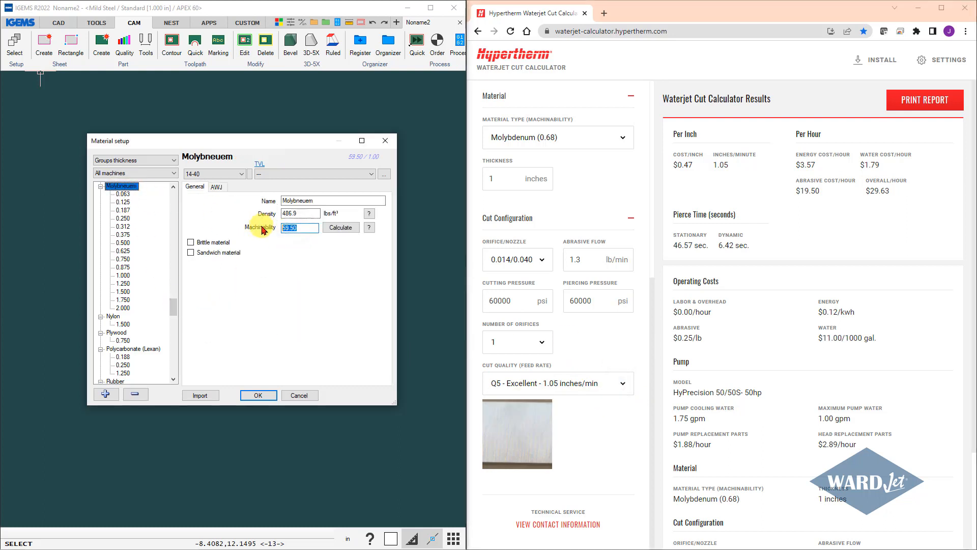
{"action": "type", "text": "65"}
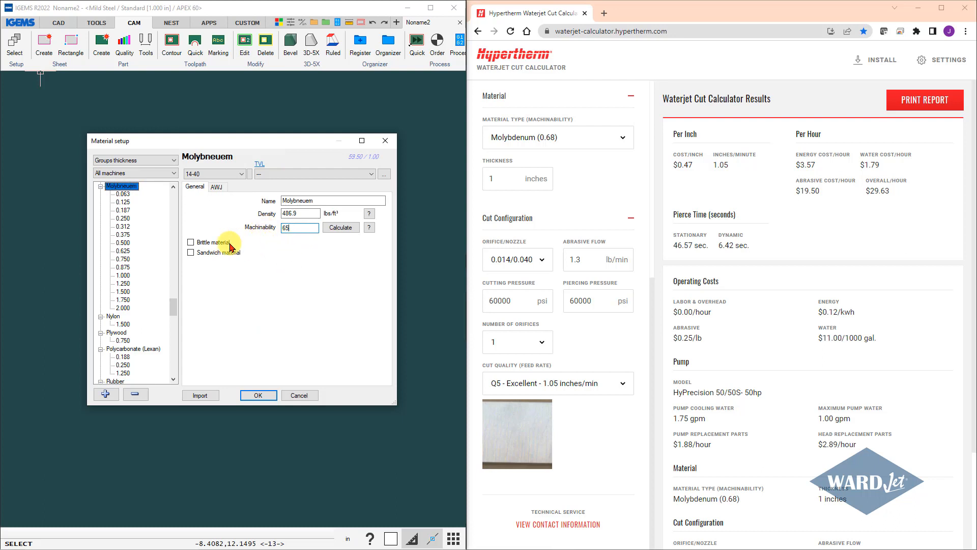
{"action": "left_click", "coordinate": [123, 275]}
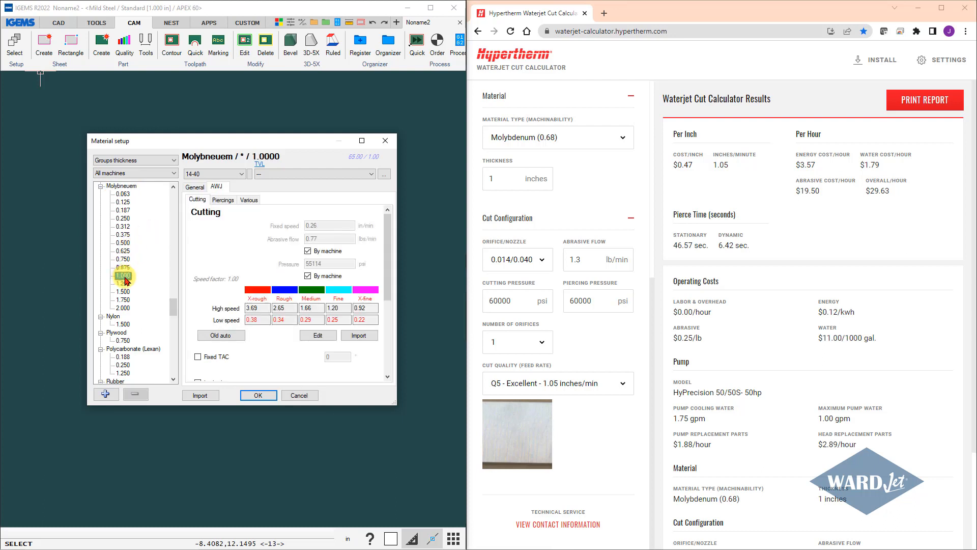
Set the Hypertherm cut quality to Q3 - Average and compare its feed rate with the recalculated Medium high speed
{"action": "left_click", "coordinate": [622, 386]}
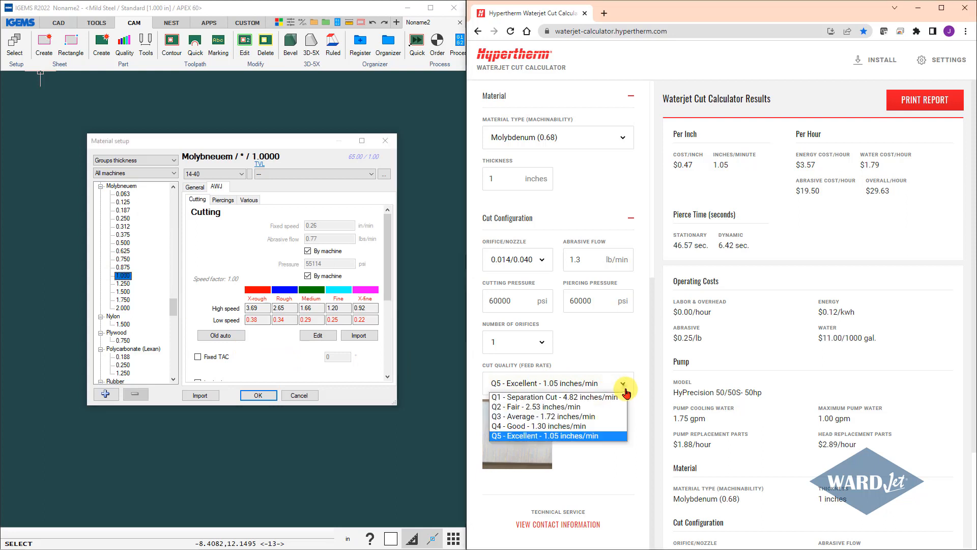
{"action": "left_click", "coordinate": [590, 416]}
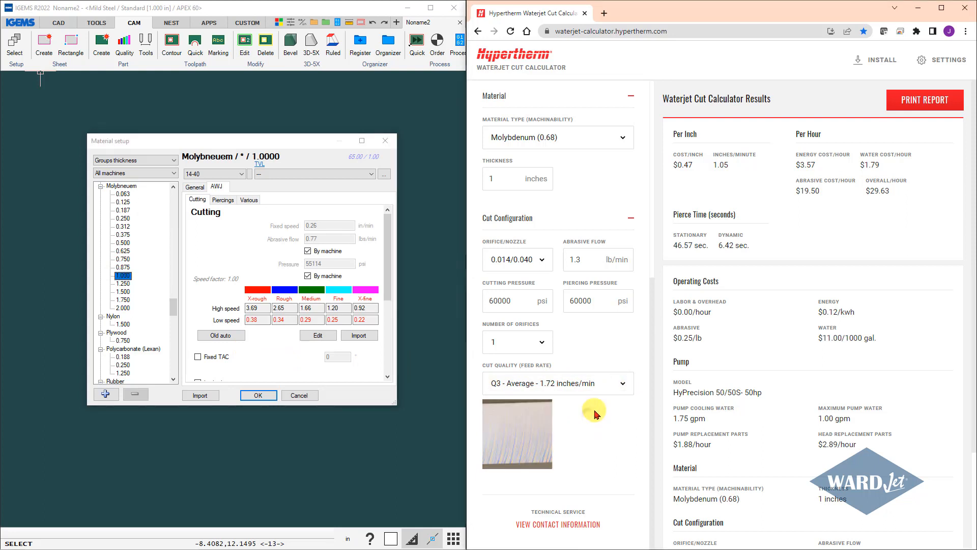
{"action": "left_click", "coordinate": [574, 383]}
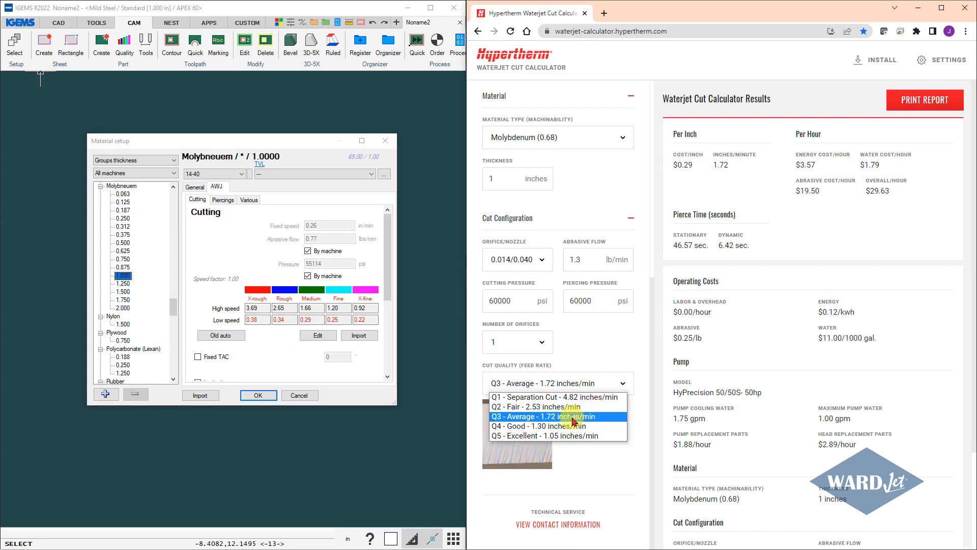
{"action": "left_click", "coordinate": [572, 420]}
Set Molybneuem's machinability to 66 and review the cutting speeds for the 1.000 thickness
{"action": "left_click", "coordinate": [121, 186]}
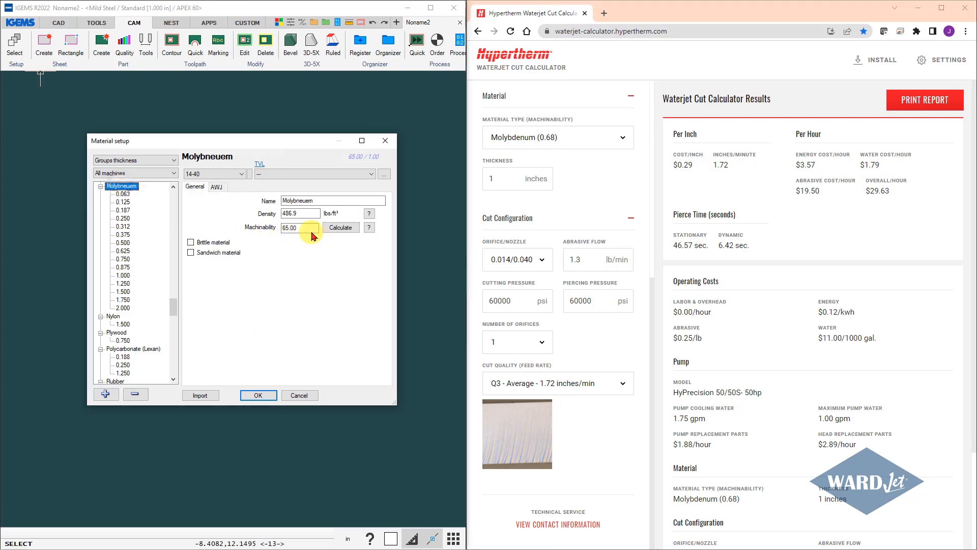
{"action": "left_click_drag", "start_coordinate": [311, 232], "coordinate": [247, 225]}
{"action": "type", "text": "66"}
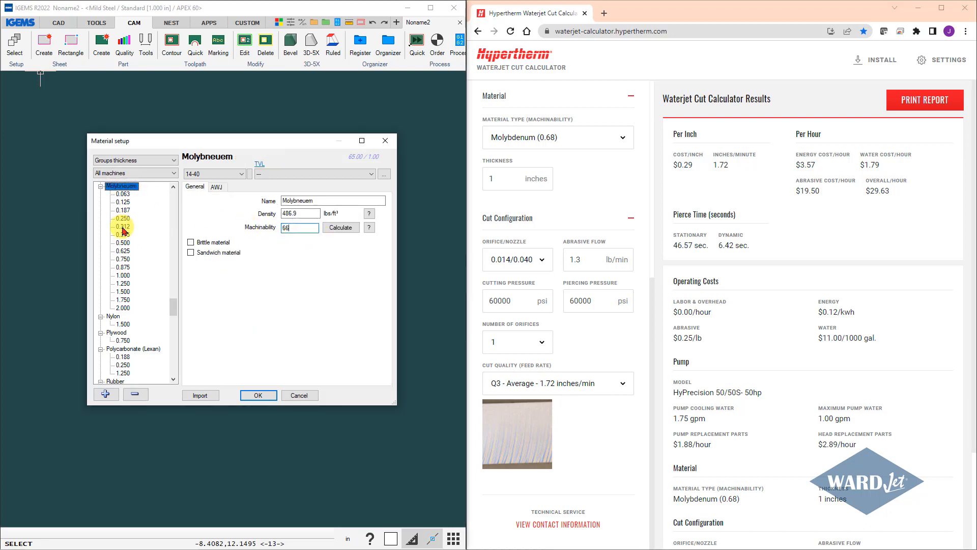
{"action": "left_click", "coordinate": [124, 275]}
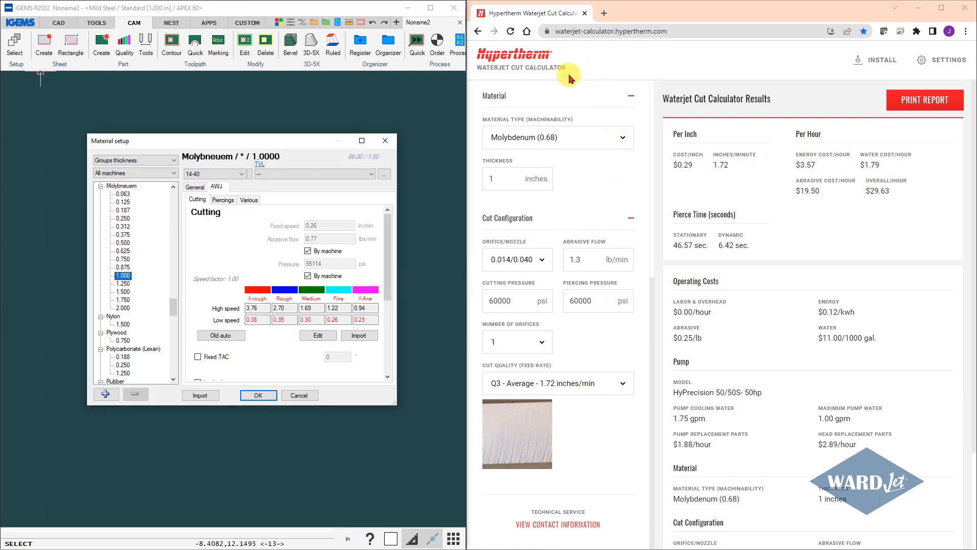